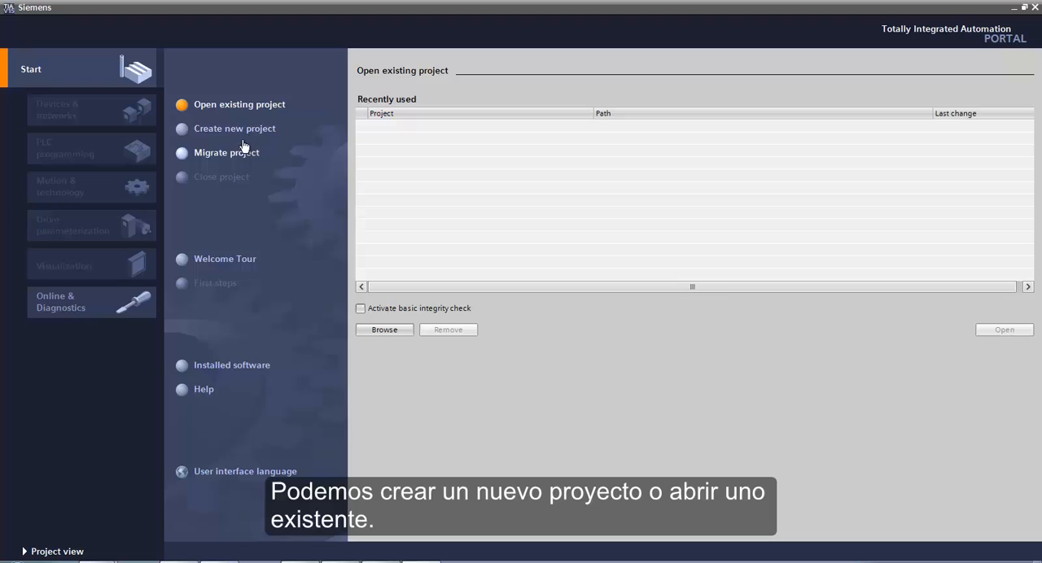
- Create a new project named ASEC and open it in the project view
left_click(237, 131)
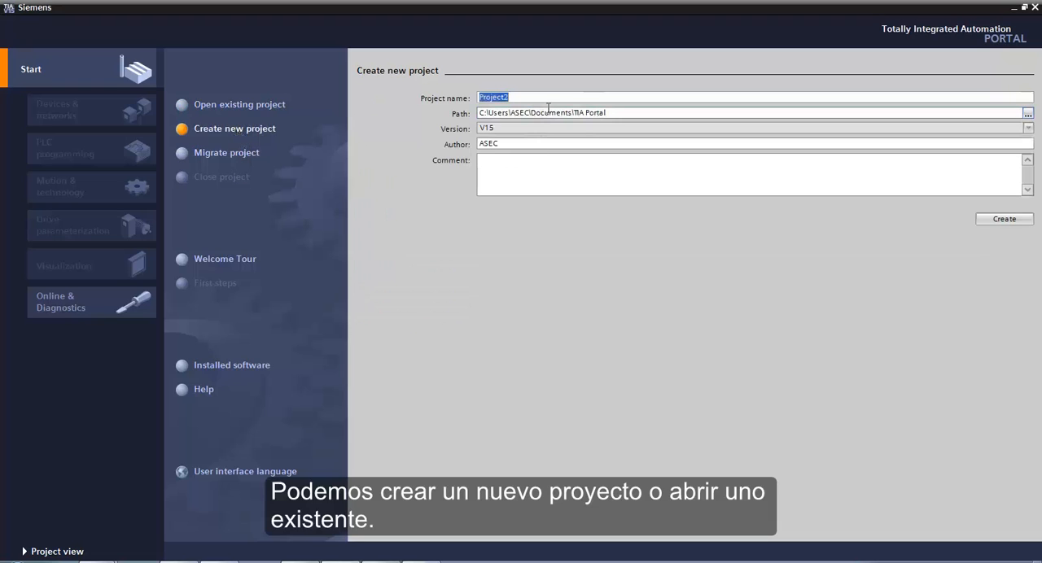
type("ASEC")
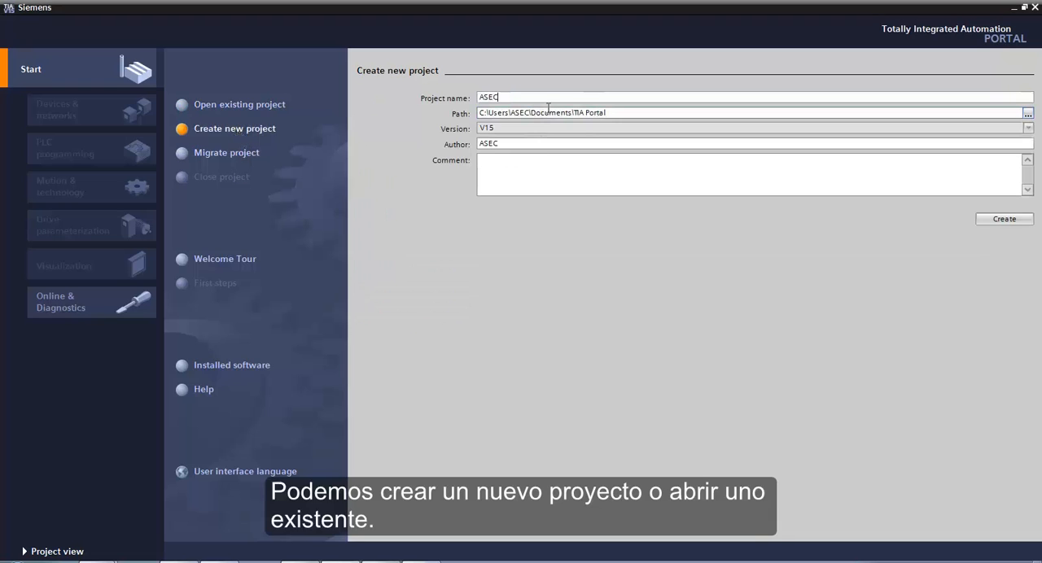
left_click(1005, 219)
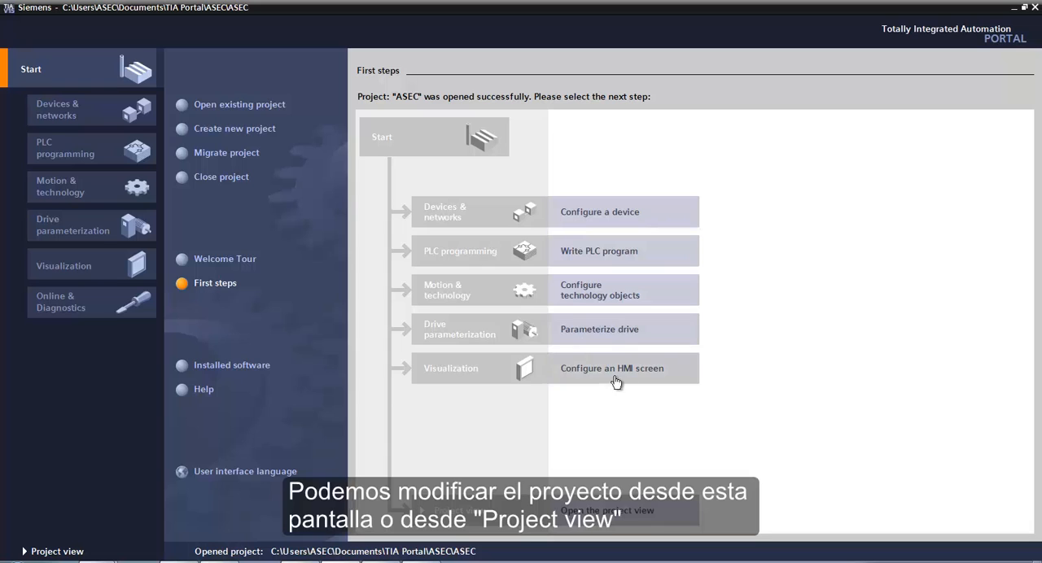
left_click(71, 551)
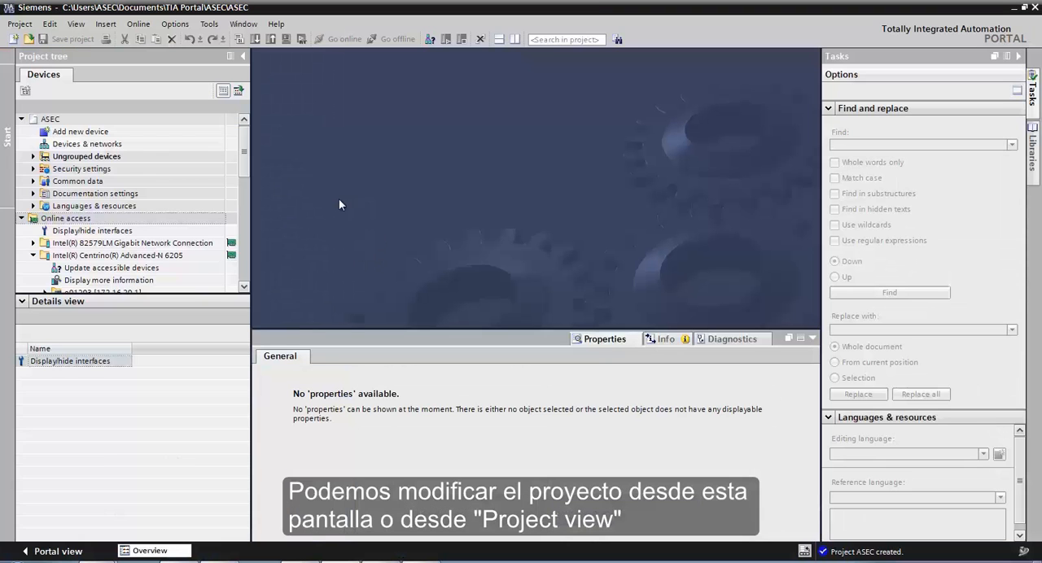
- Add a SINUMERIK 840D sl NCU 710.3 PN controller, article 6FC5 371-0AA30-0Axx, version V4.7, to the project
double_click(122, 144)
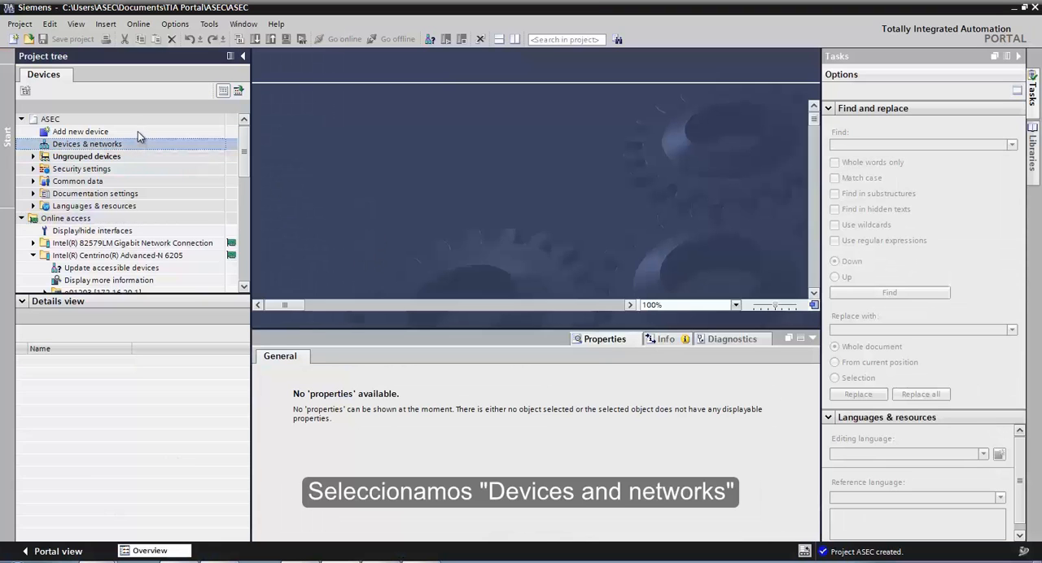
double_click(137, 133)
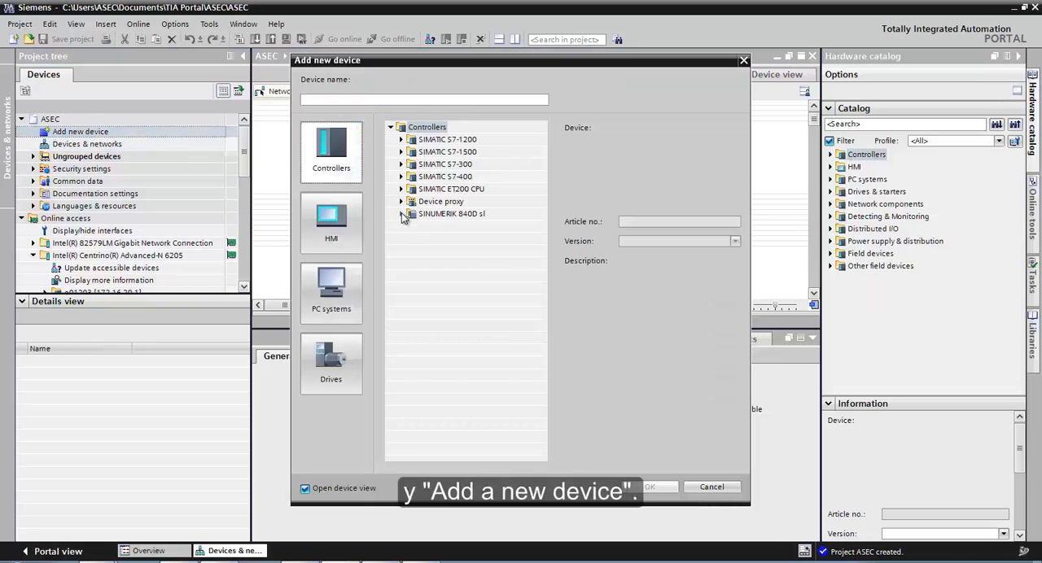
left_click(401, 214)
left_click(412, 226)
left_click(422, 238)
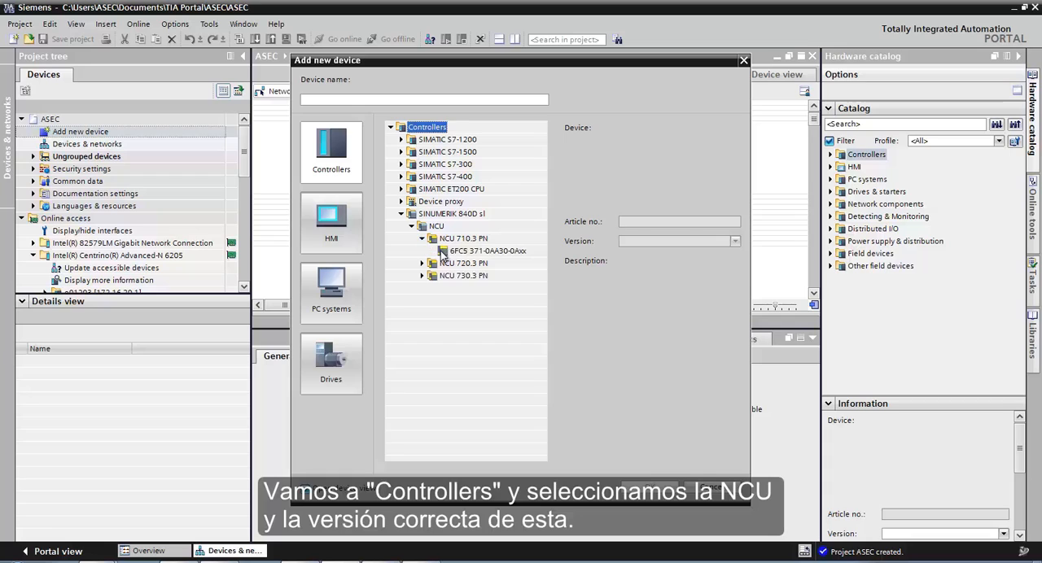
left_click(443, 251)
left_click(712, 241)
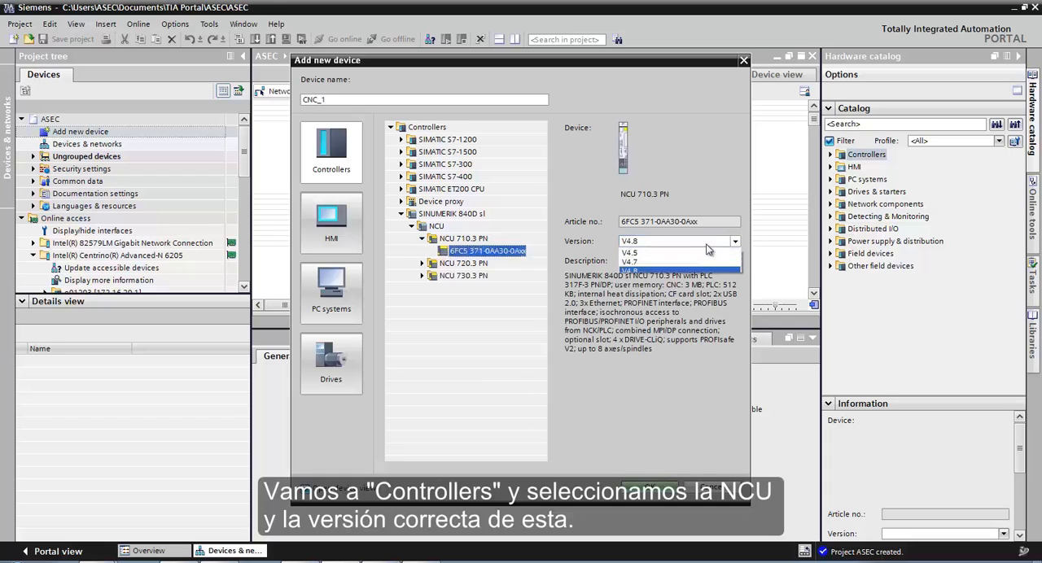
left_click(638, 266)
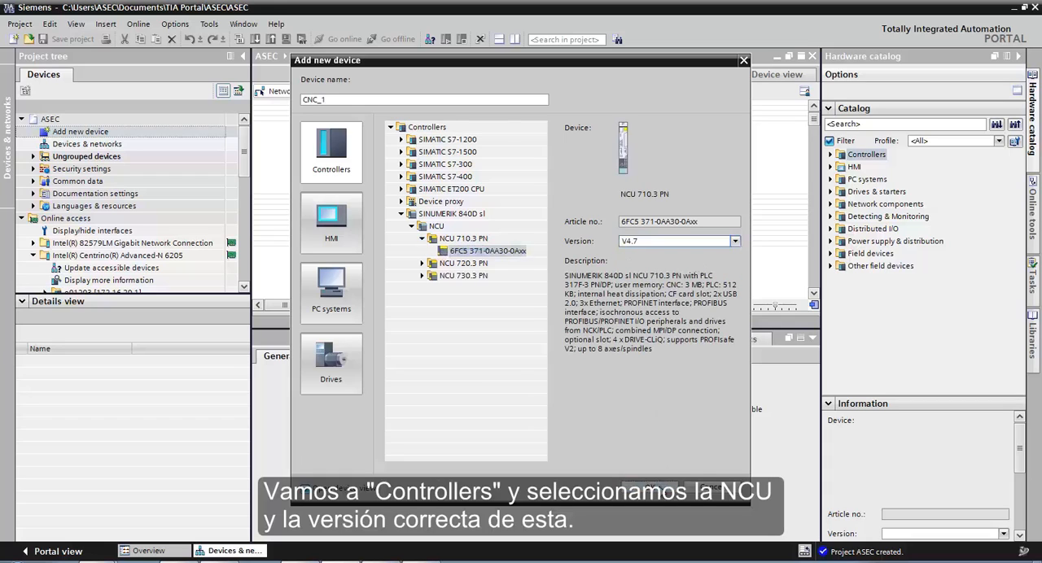
left_click(661, 488)
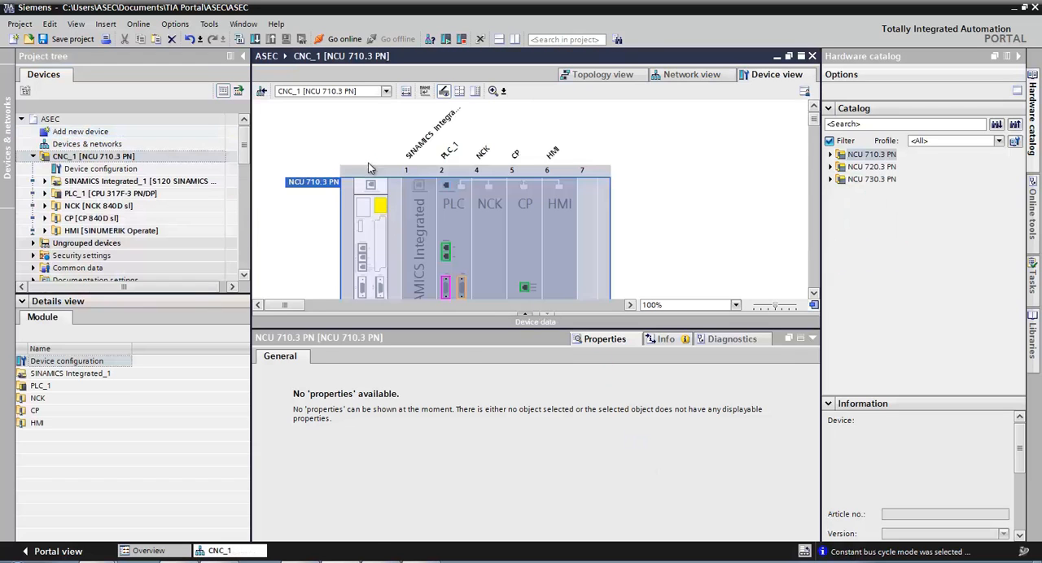
- Rename the PLC's PROFINET interface [X150] as PROFINET
left_click(463, 164)
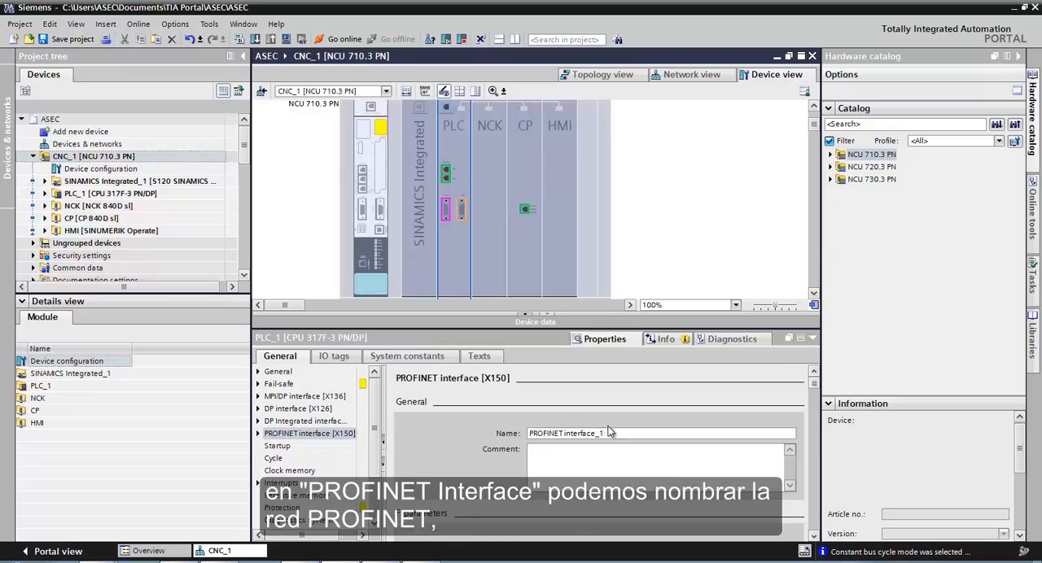
left_click_drag(617, 431, 574, 434)
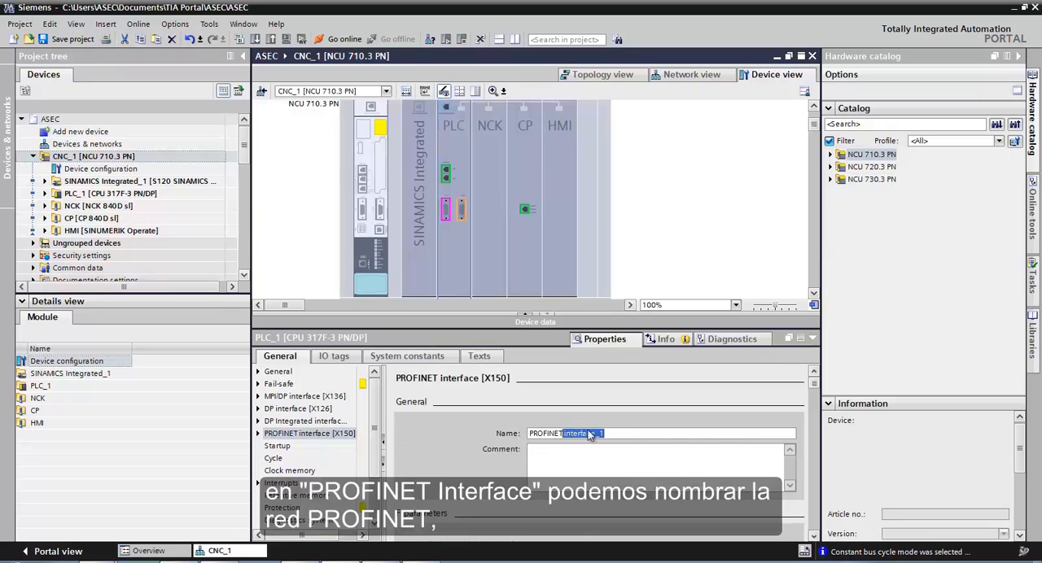
key("BackSpace")
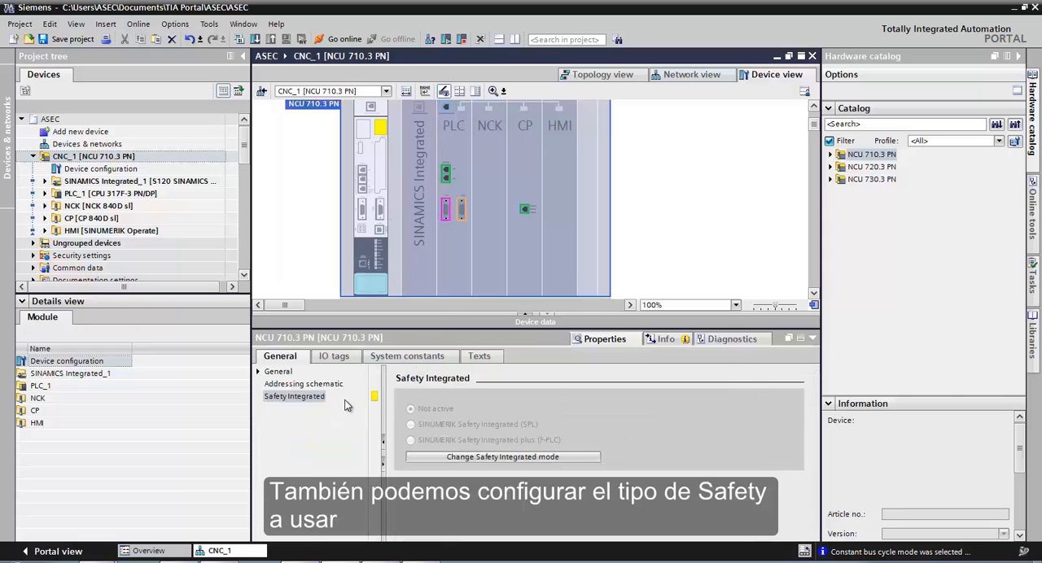
- Change the NCU's Safety Integrated mode to SINUMERIK Safety Integrated (SPL)
left_click(462, 457)
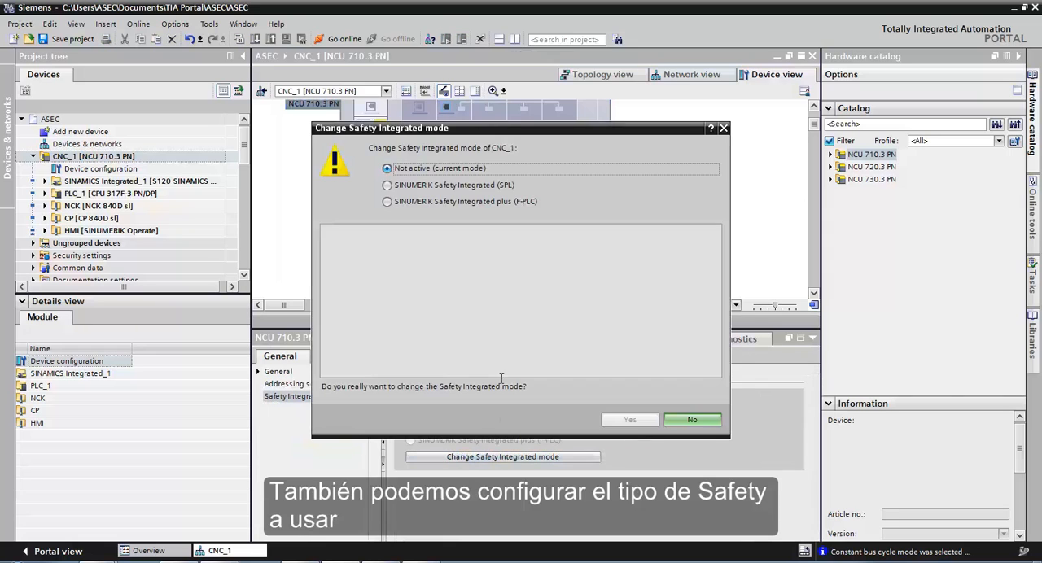
left_click(388, 186)
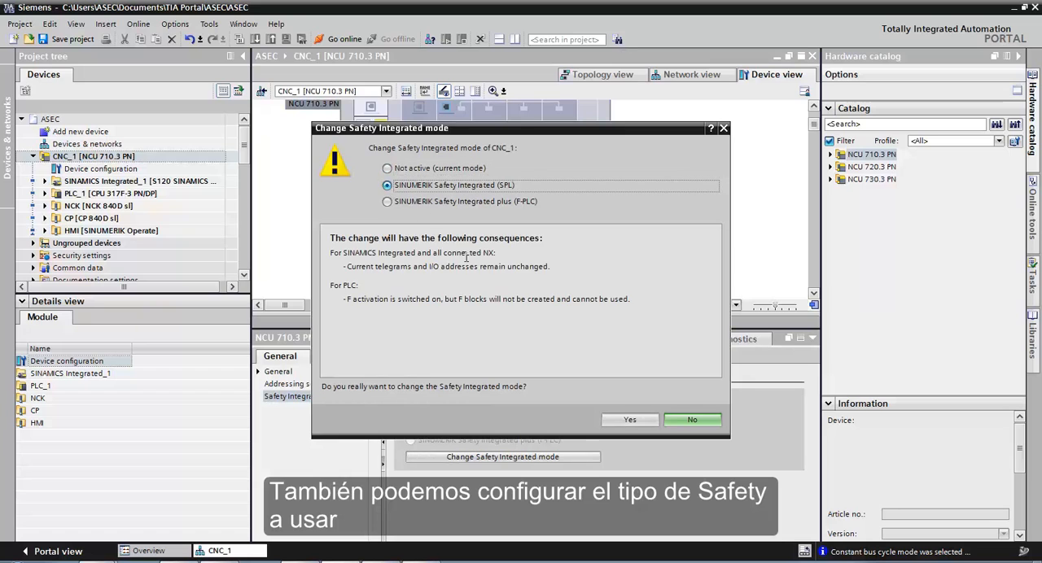
left_click(633, 418)
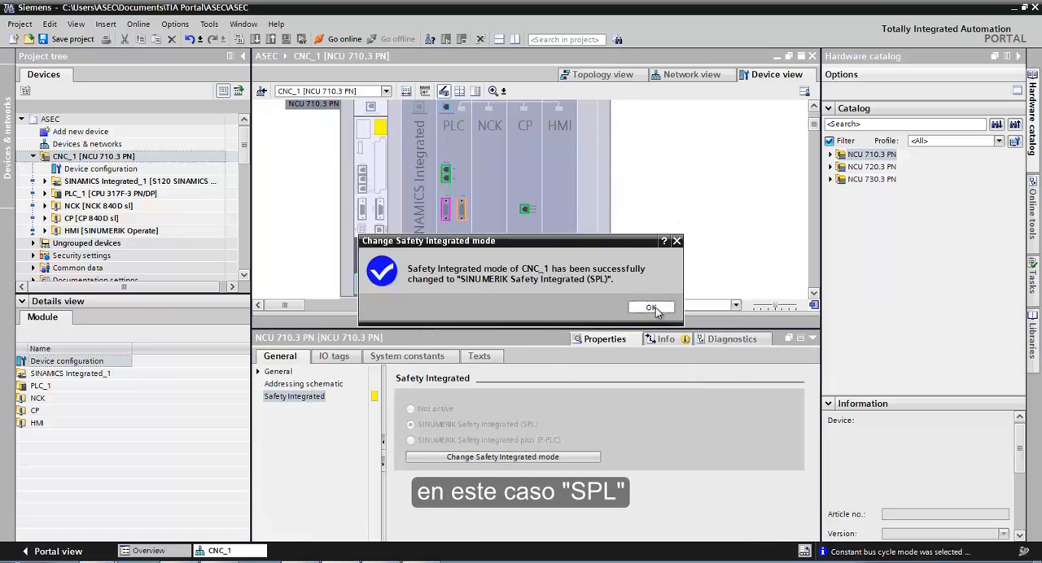
left_click(651, 307)
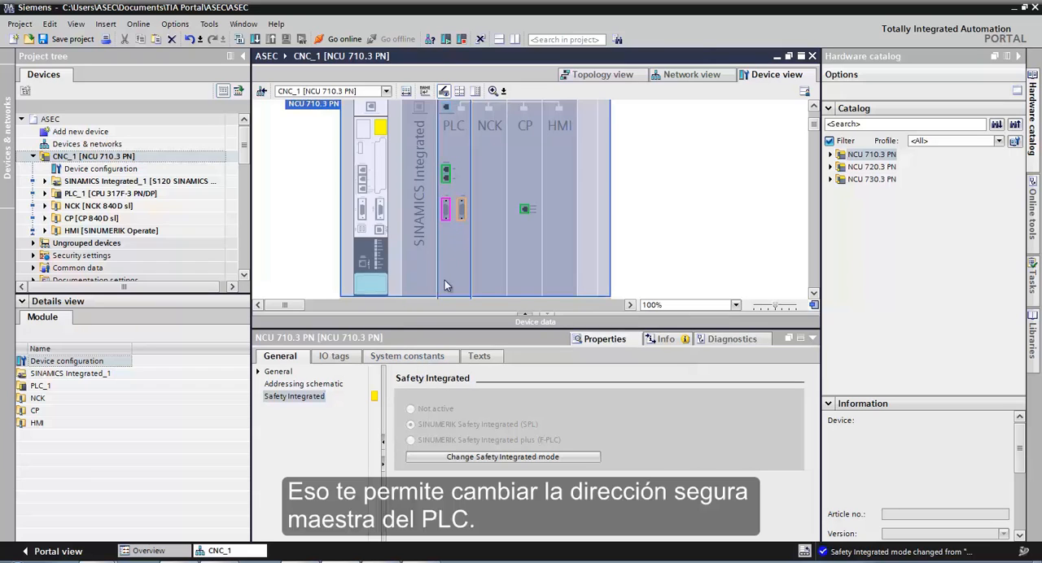
- Set the PLC's central F-source address to 3000 in its fail-safe parameters
left_click(464, 244)
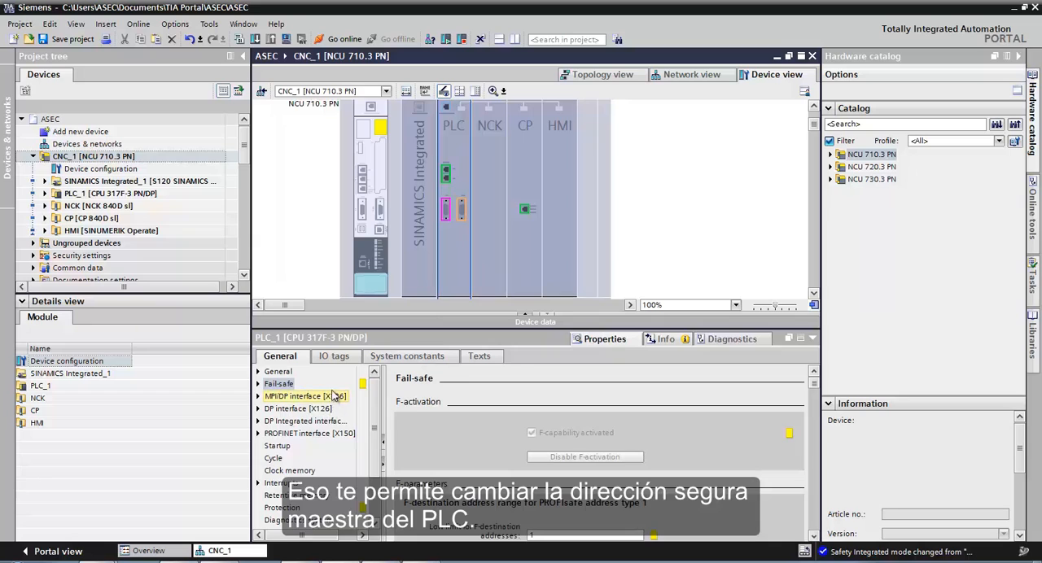
scroll(806, 384, "down", 8)
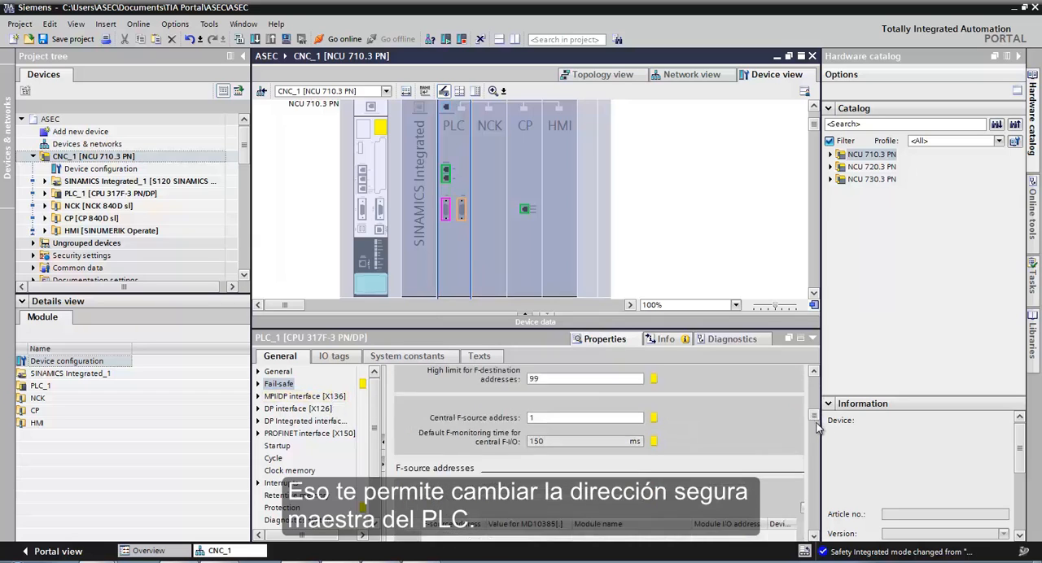
scroll(818, 368, "up", 3)
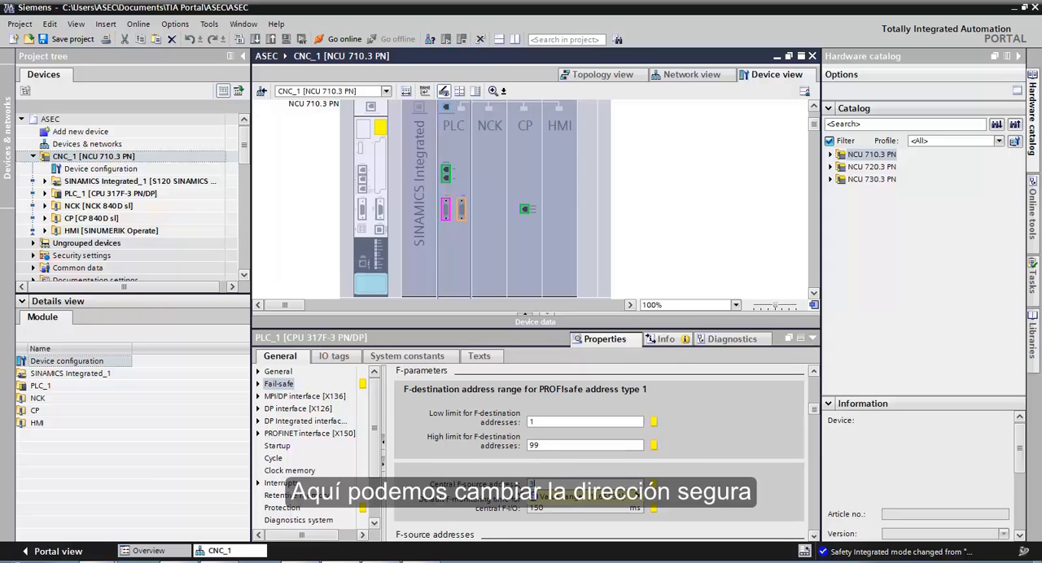
type("000")
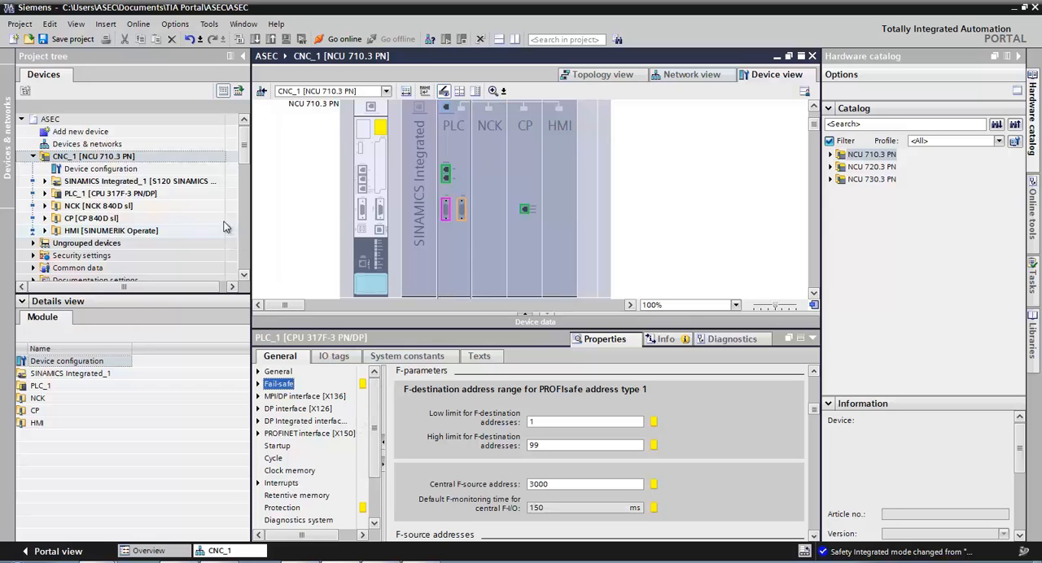
- Disable automatic PROFINET device name generation for the PLC's PROFINET interface [X150] and set the device name to PLC
left_click(328, 436)
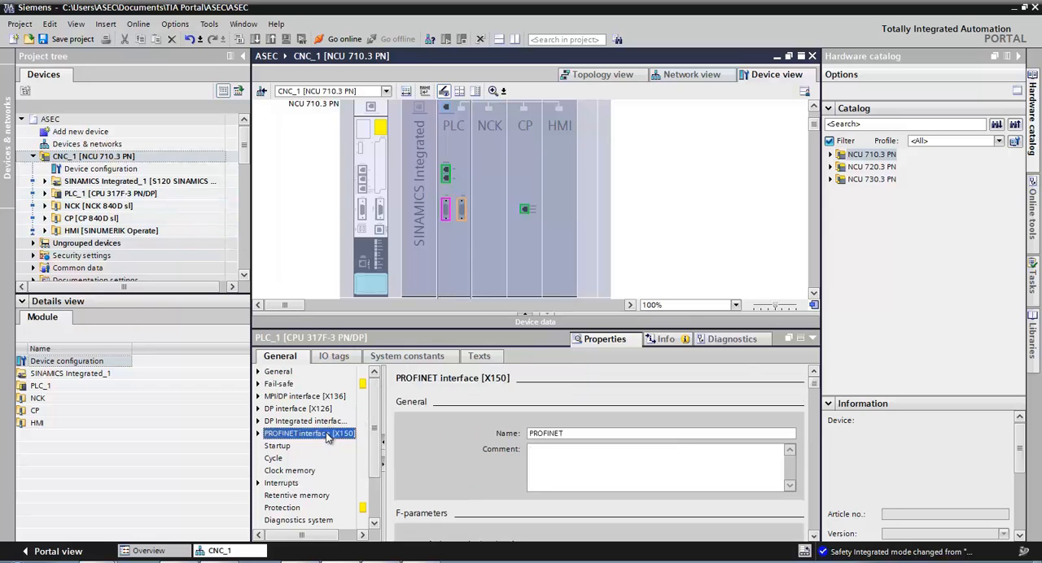
scroll(818, 387, "down", 10)
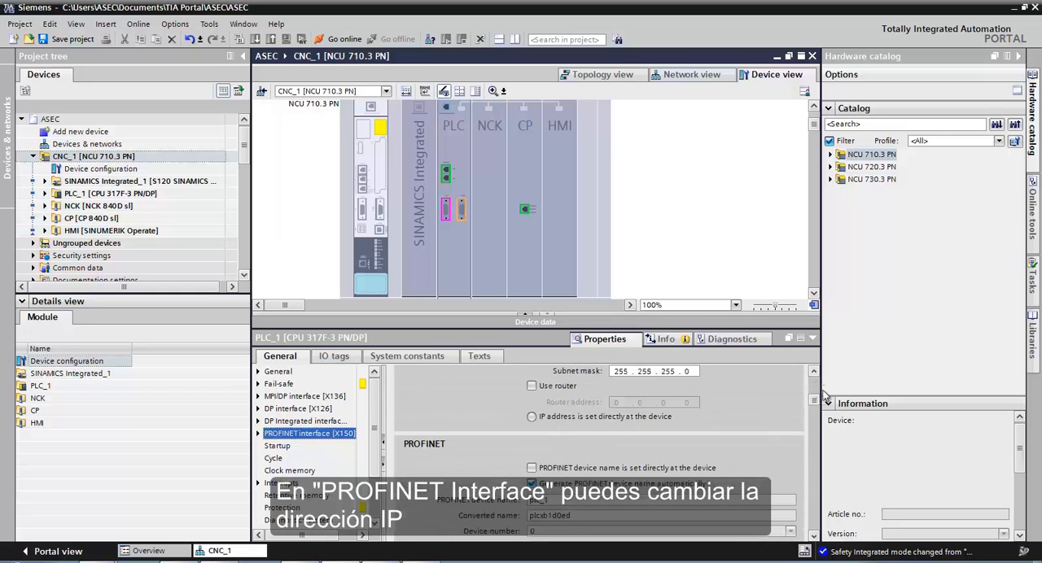
scroll(817, 372, "up", 3)
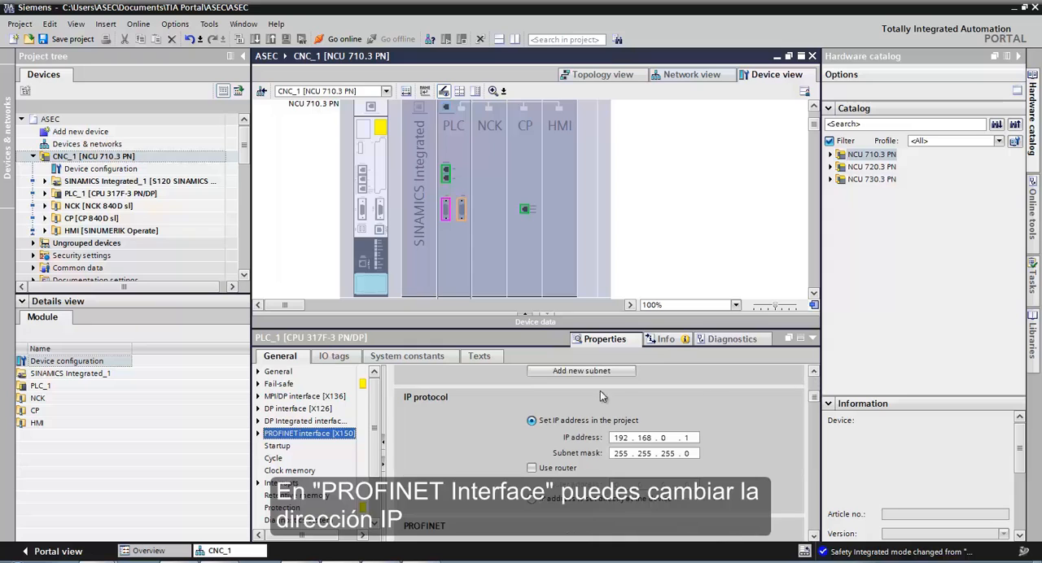
scroll(816, 538, "down", 4)
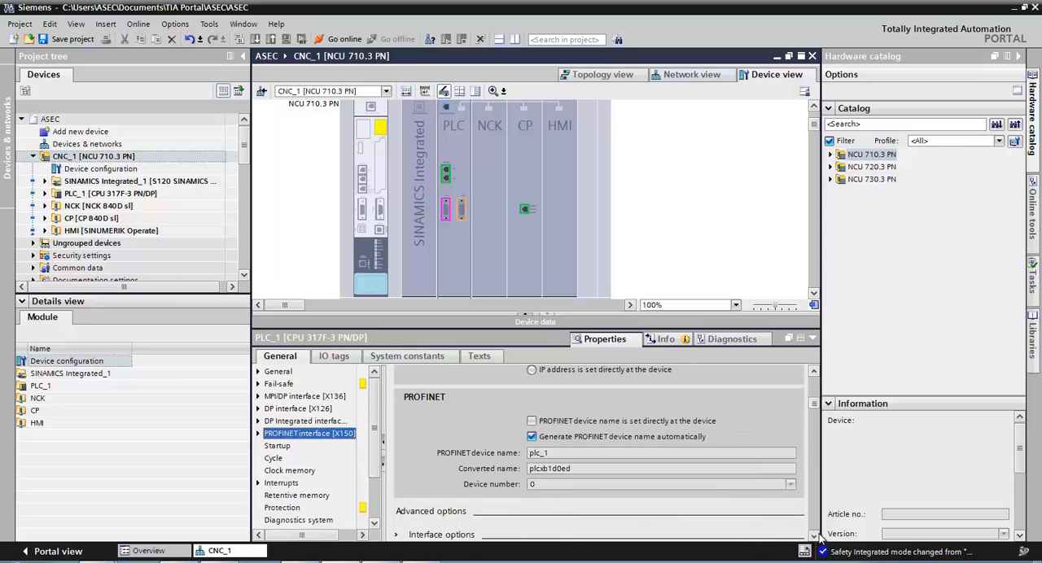
left_click(533, 438)
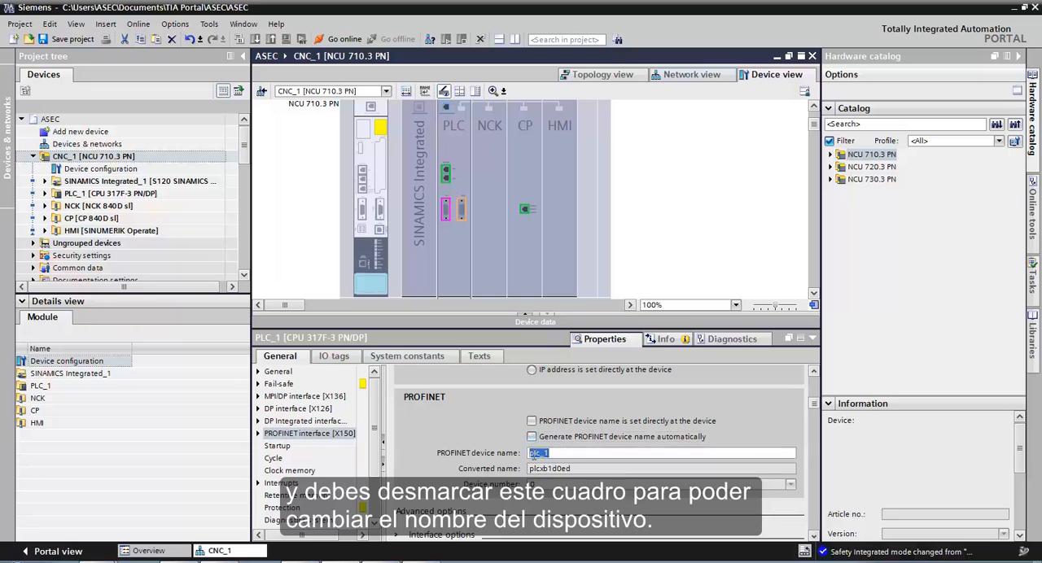
type("PLC")
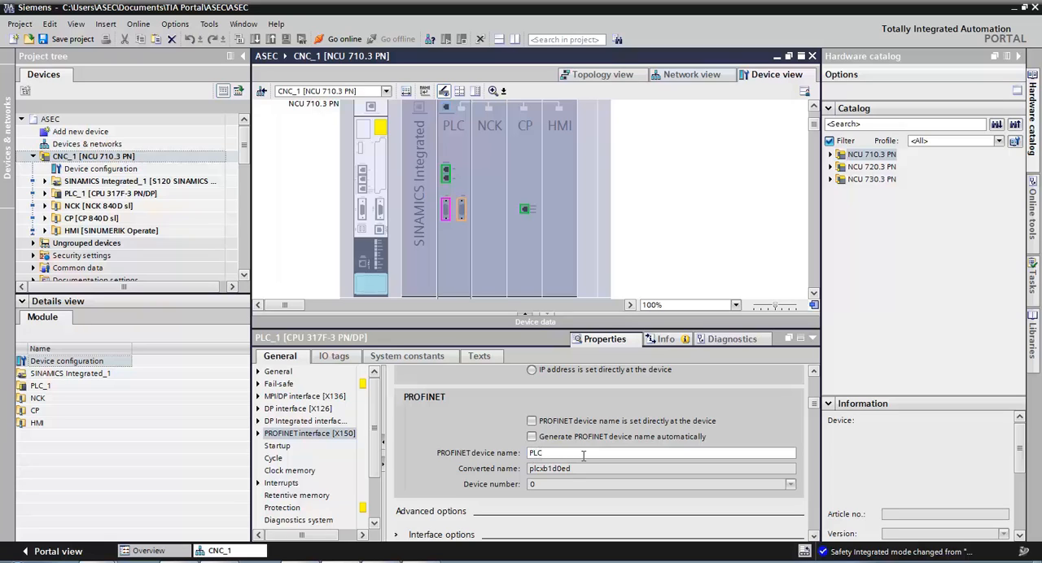
key("Return")
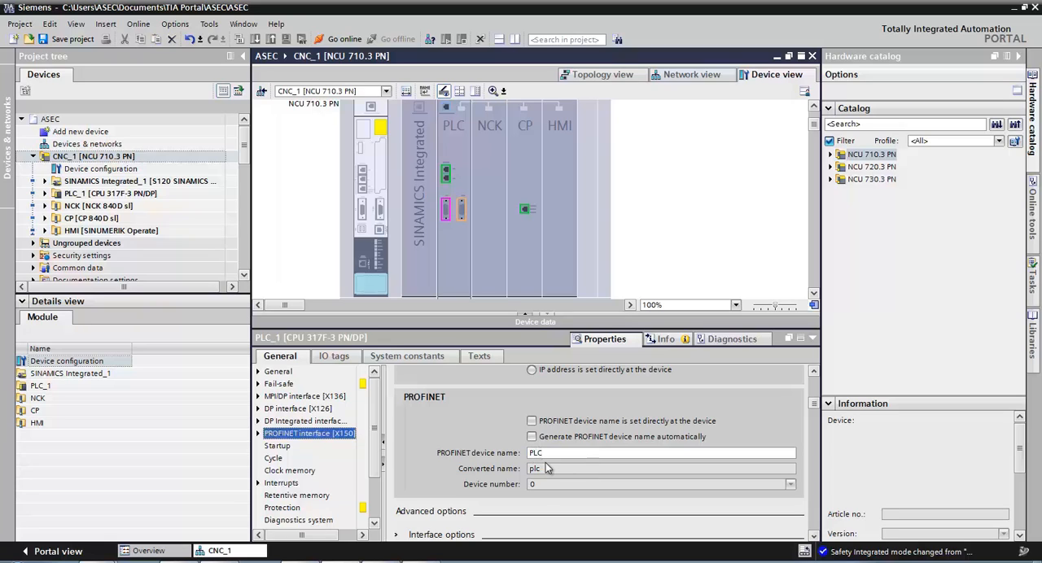
- Add an ET 200SP PROFINET interface module IM 155-6 PN ST, article 6ES7 155-6AU01-0BN0, below CNC_1 in the network view
double_click(135, 144)
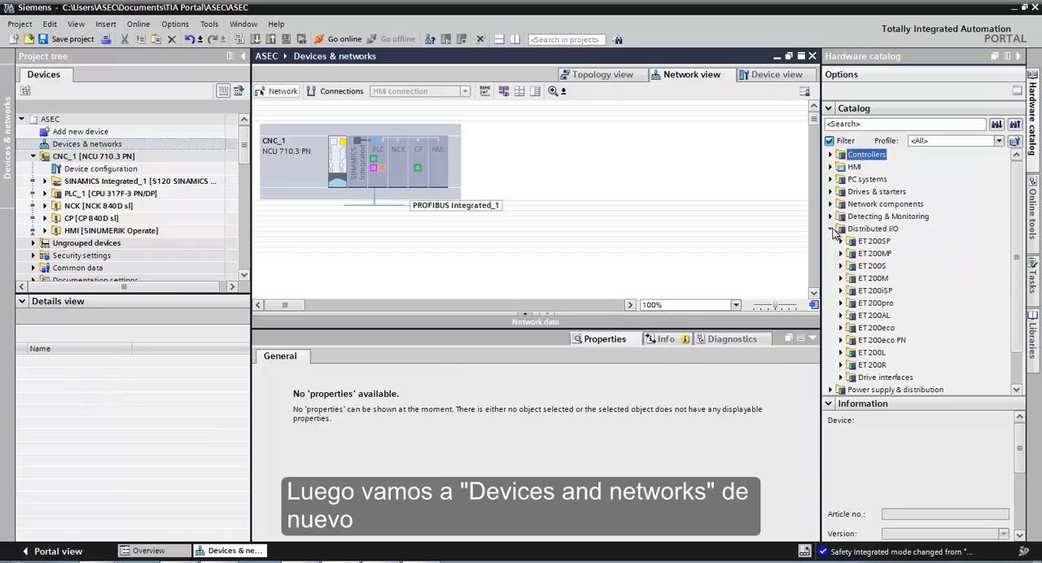
left_click(833, 229)
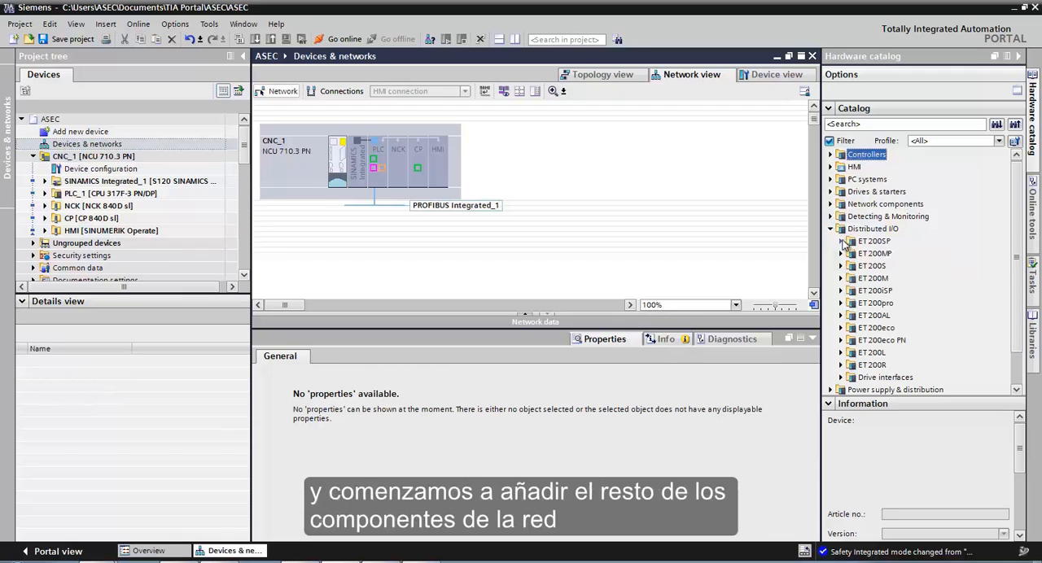
left_click(841, 242)
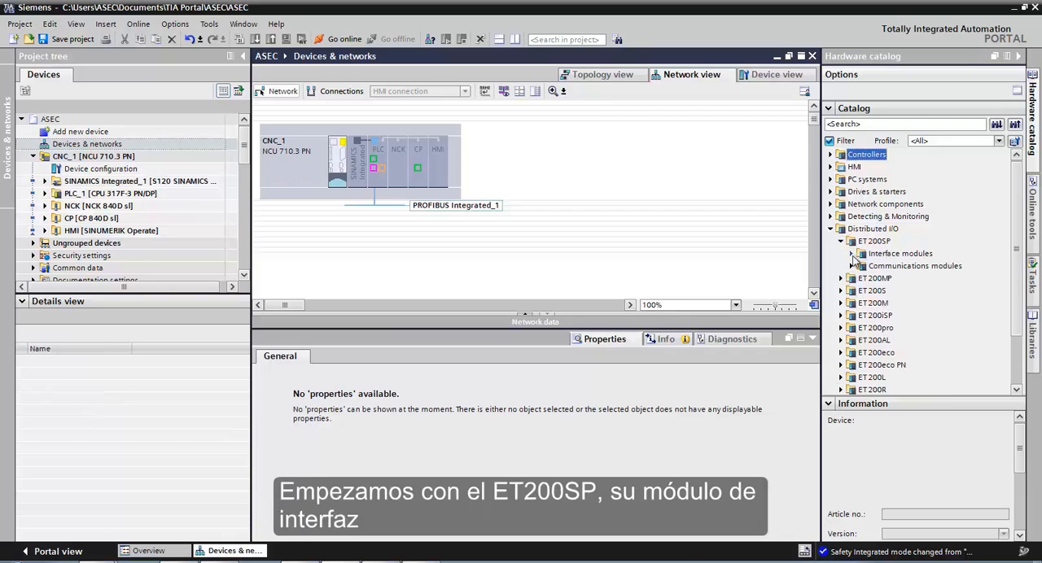
left_click(851, 254)
left_click(861, 267)
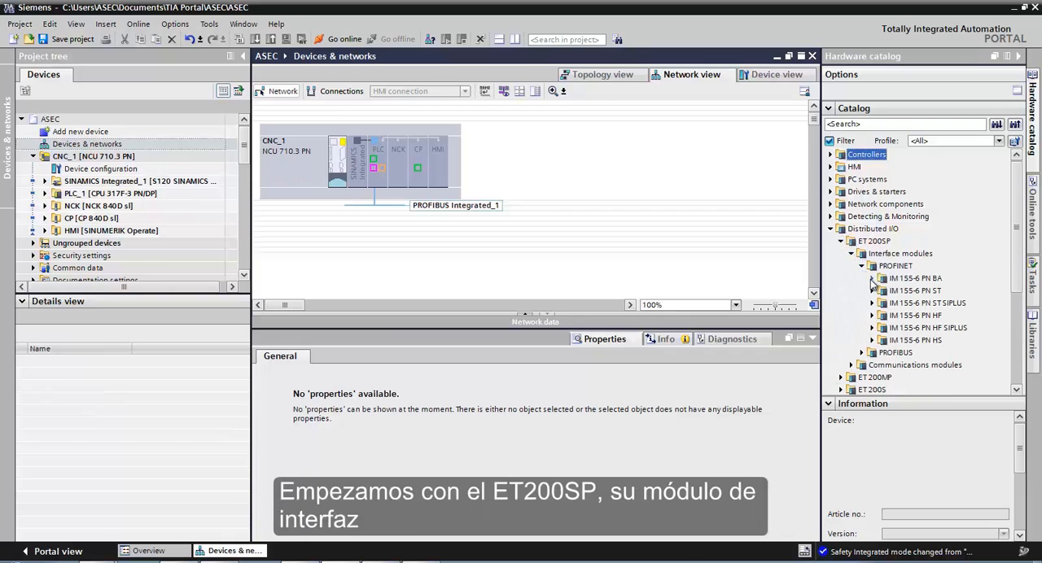
left_click(872, 291)
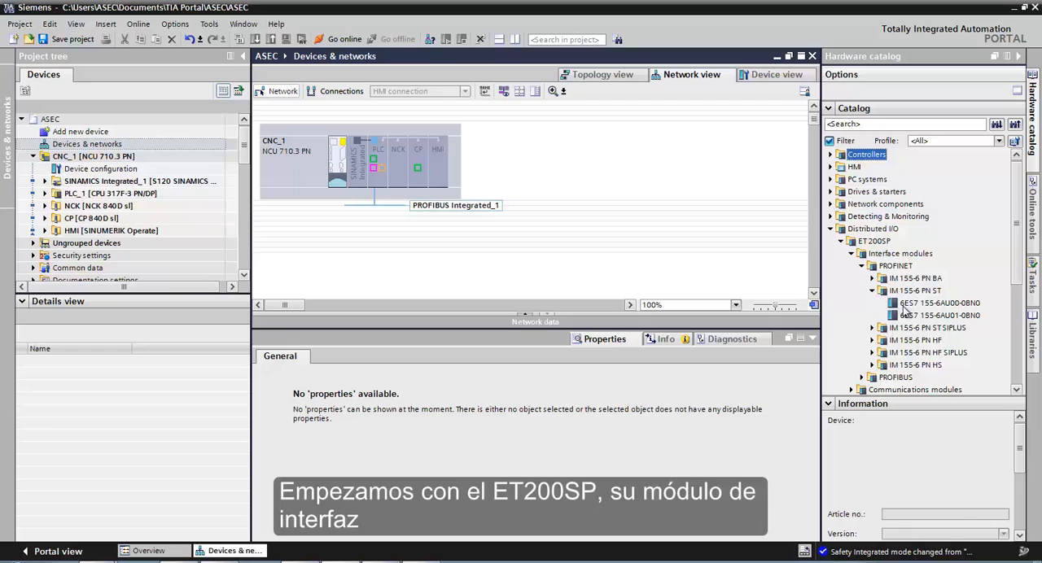
left_click(905, 303)
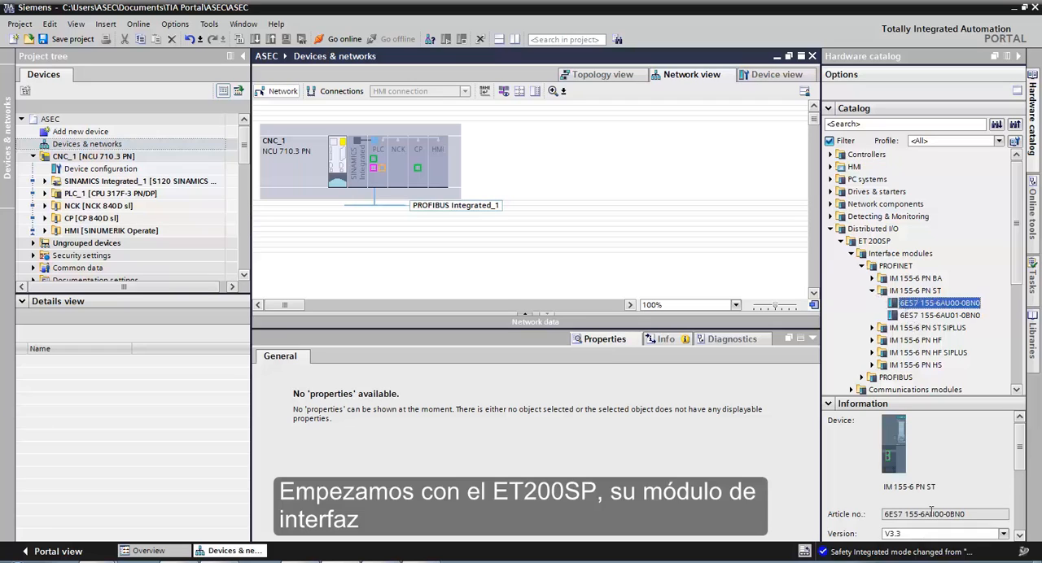
left_click(925, 317)
left_click_drag(925, 323, 331, 276)
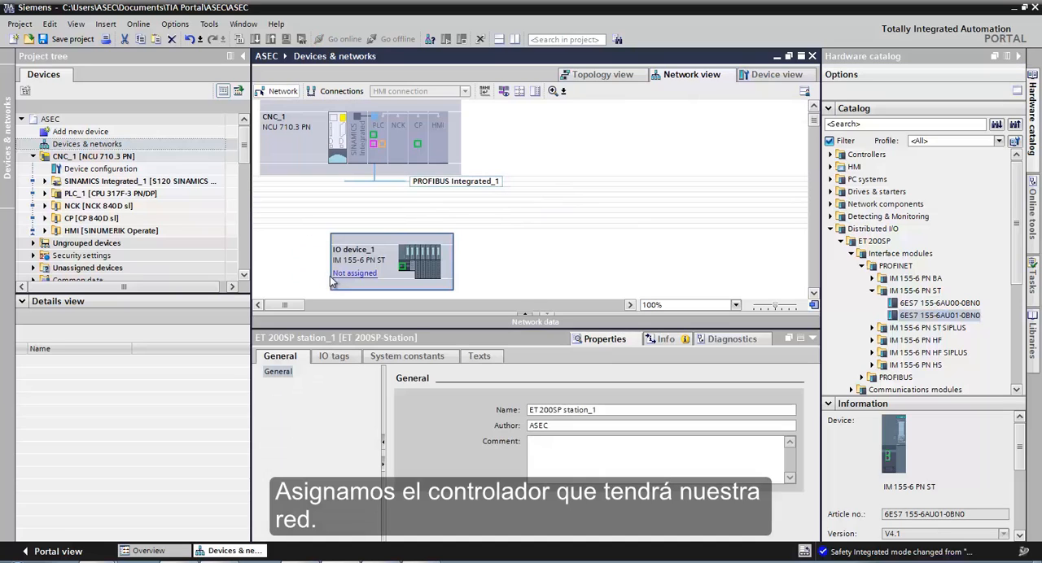
- Assign the IM 155-6 PN ST device to the IO controller CNC_1.PLC_1.PROFINET
left_click(345, 272)
left_click(375, 292)
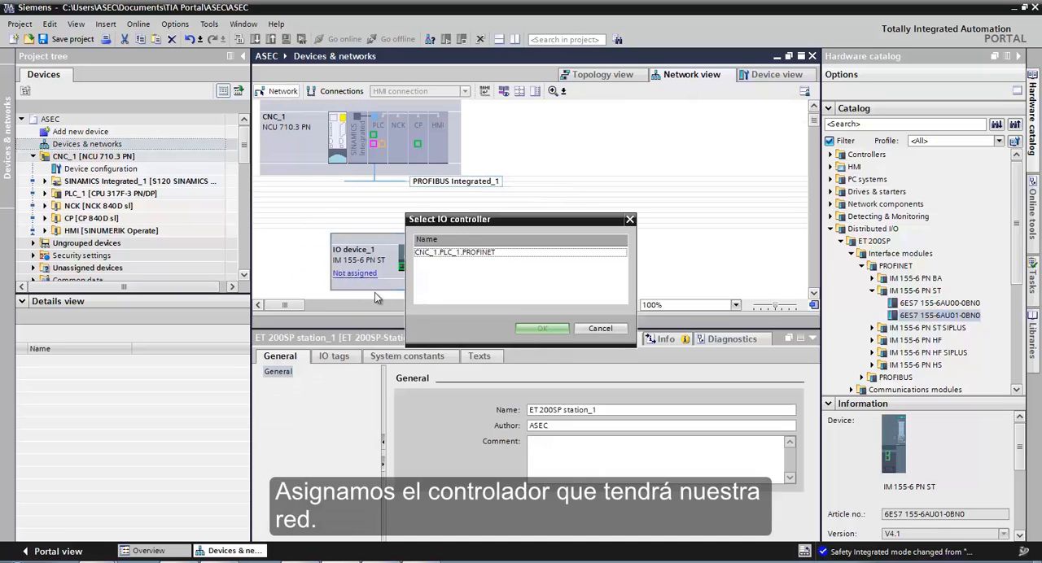
left_click(488, 253)
left_click(544, 329)
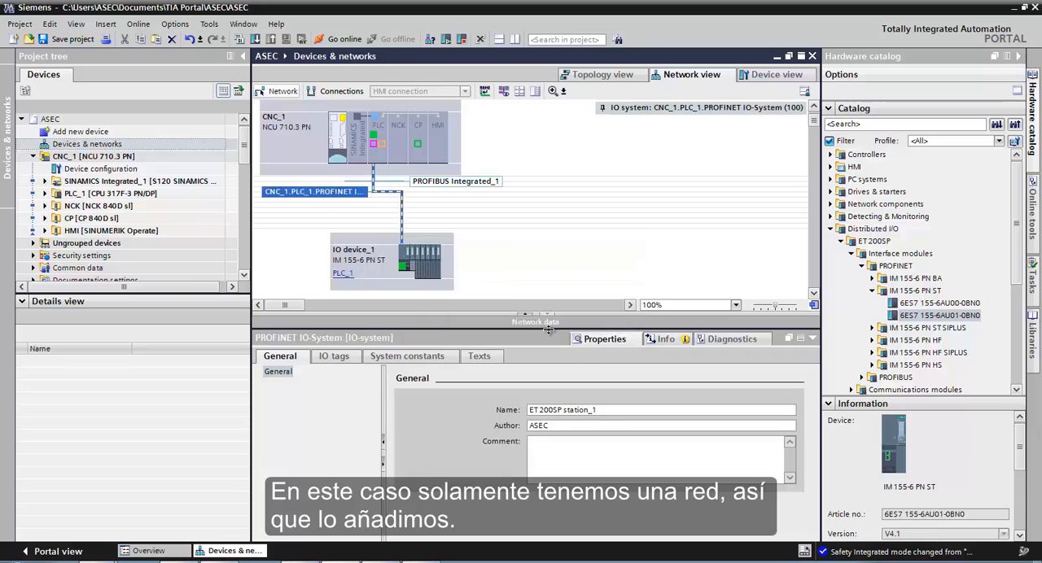
- Open the IM 155-6 PN ST's rack and insert two F-DI 8x24VDC HF modules, article 6ES7 136-6BA00-0CA0, in slots 1 and 2
double_click(385, 278)
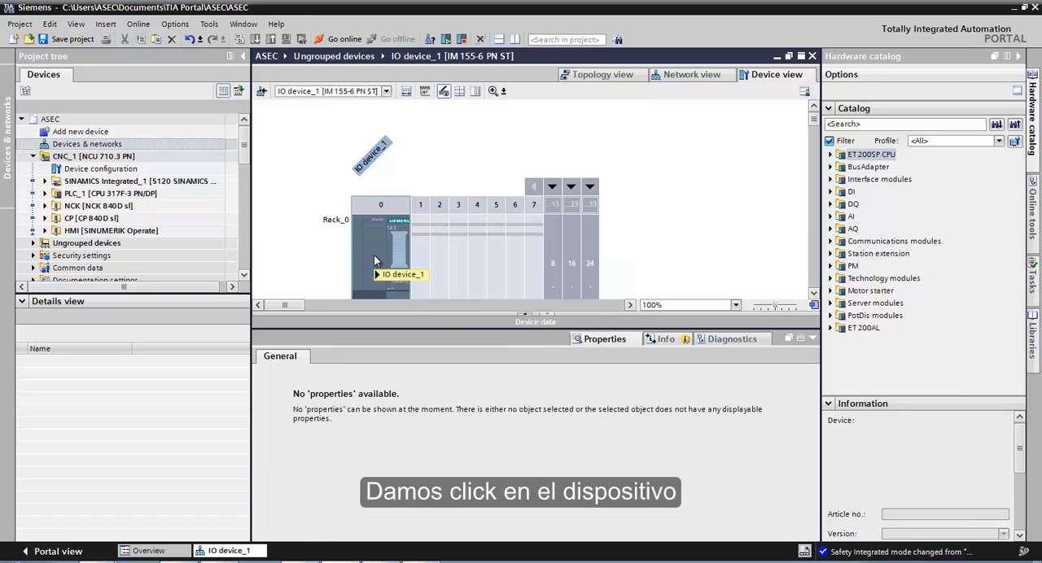
left_click(831, 192)
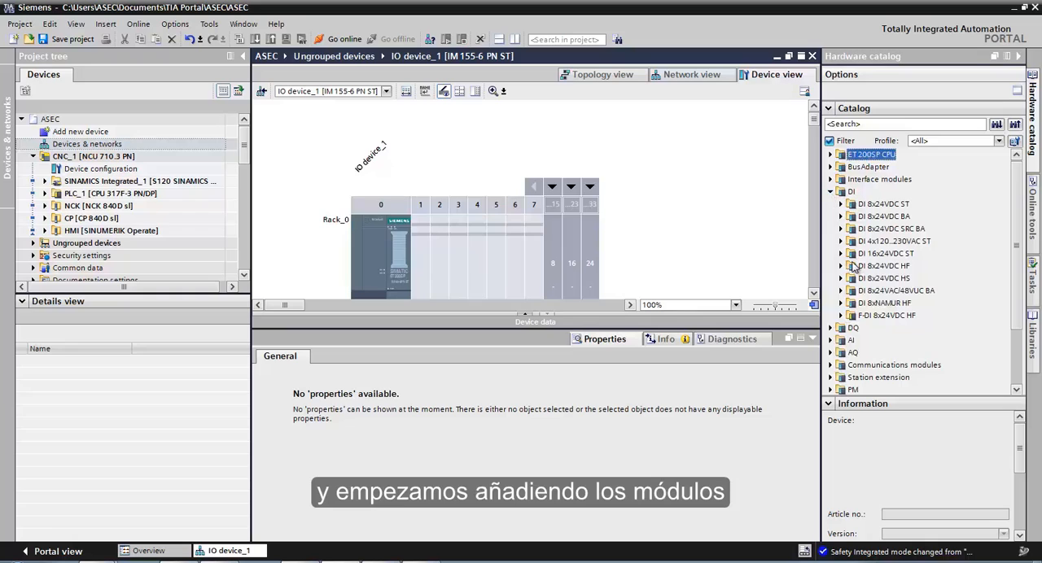
left_click(841, 316)
left_click_drag(904, 328, 421, 253)
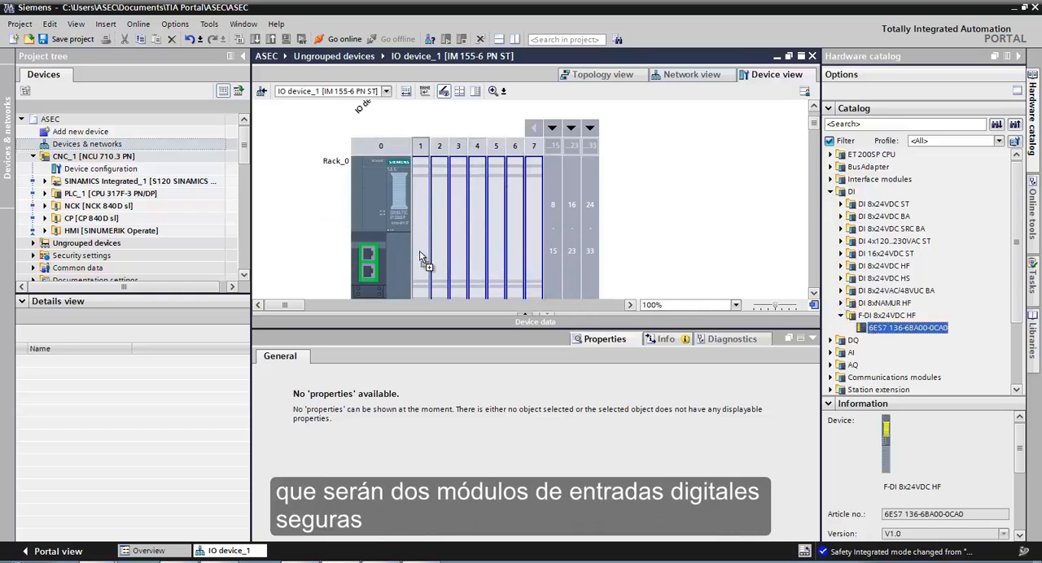
left_click_drag(896, 327, 449, 285)
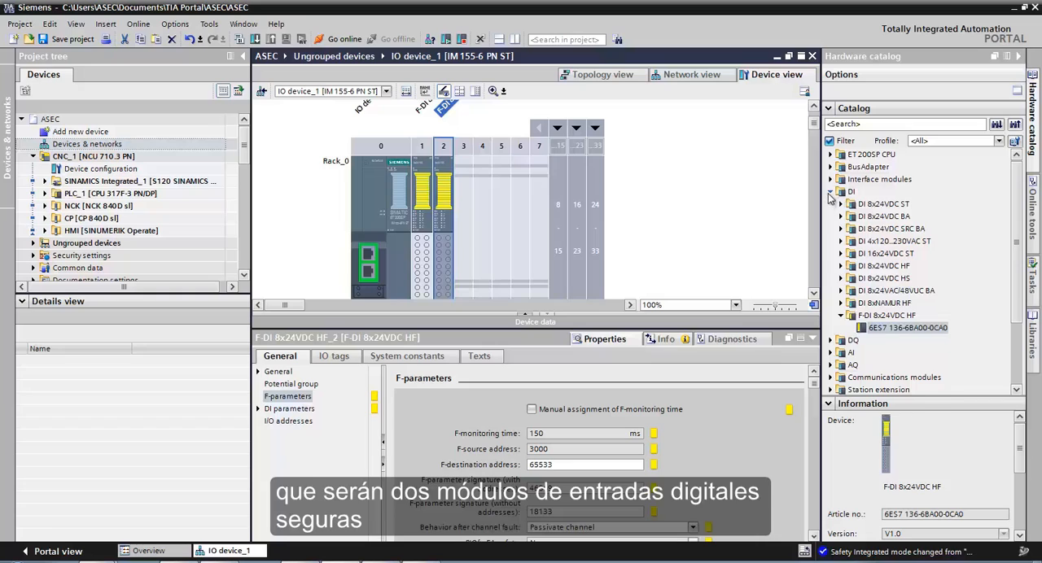
- Insert an F-DQ 4x24VDC/2A PM HF module, article 6ES7 136-6DB00-0CA0, in slot 3 of the rack
left_click(832, 192)
left_click(831, 205)
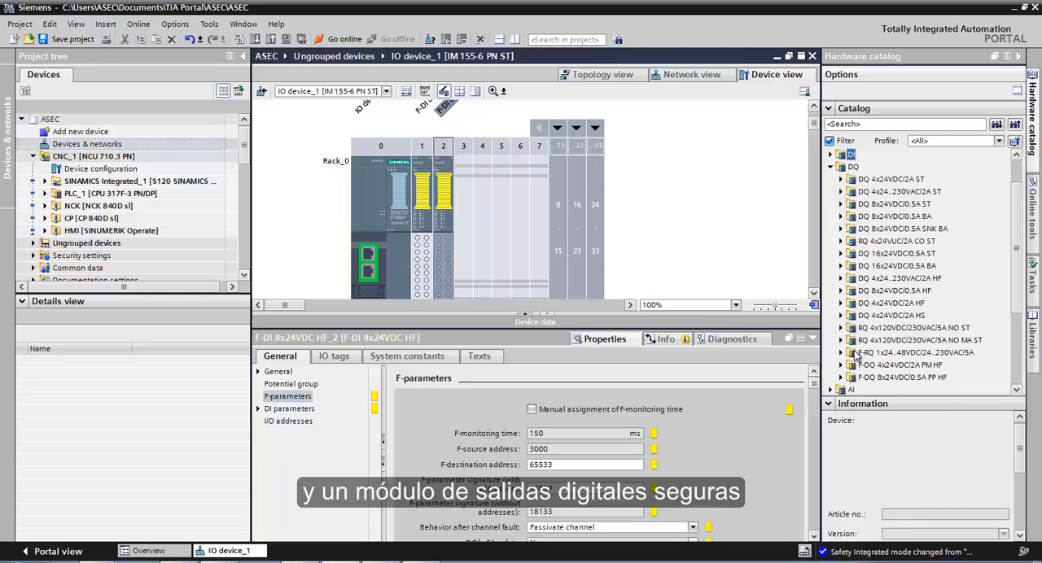
left_click(841, 366)
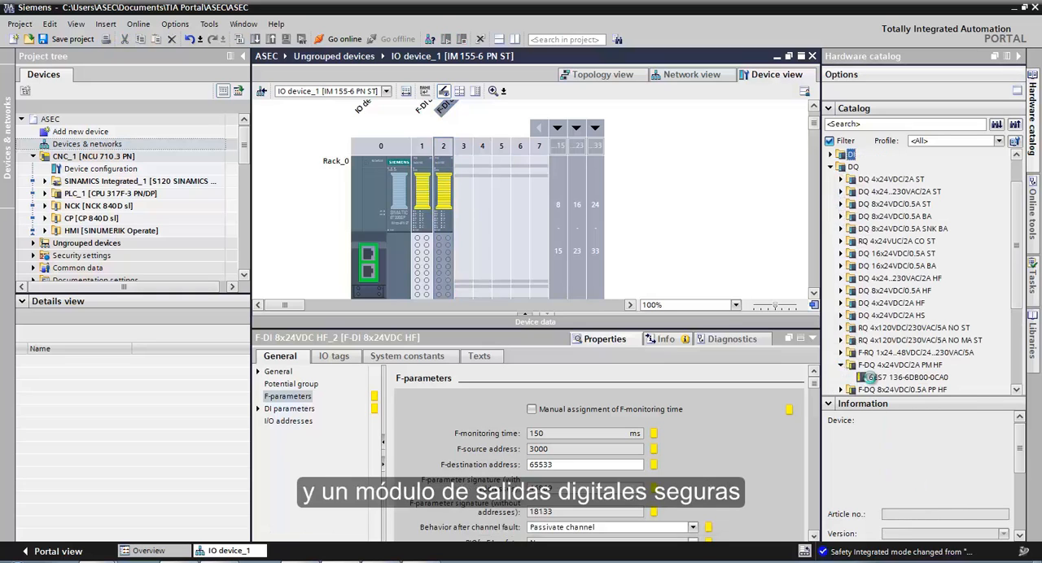
left_click(877, 380)
left_click_drag(877, 379, 465, 245)
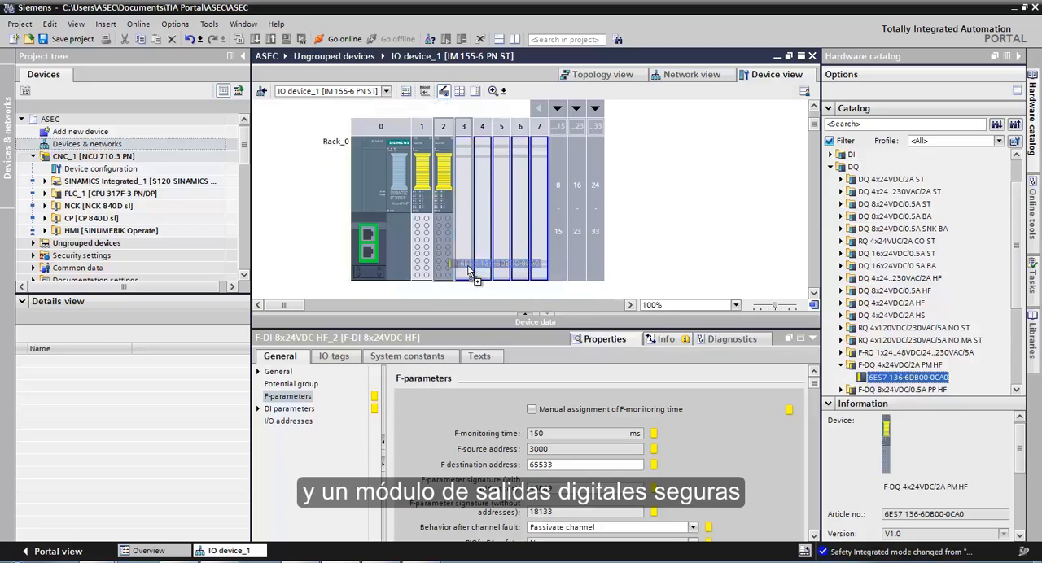
- Set the F-destination addresses of the fail-safe modules in slots 1, 2 and 3 to 200, 199 and 198 respectively
left_click(422, 257)
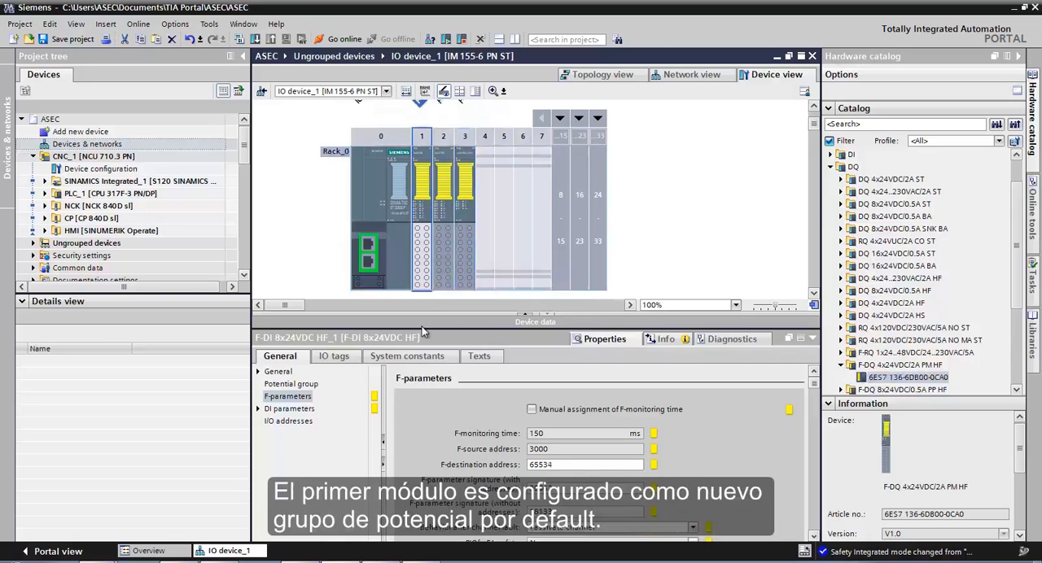
left_click(539, 464)
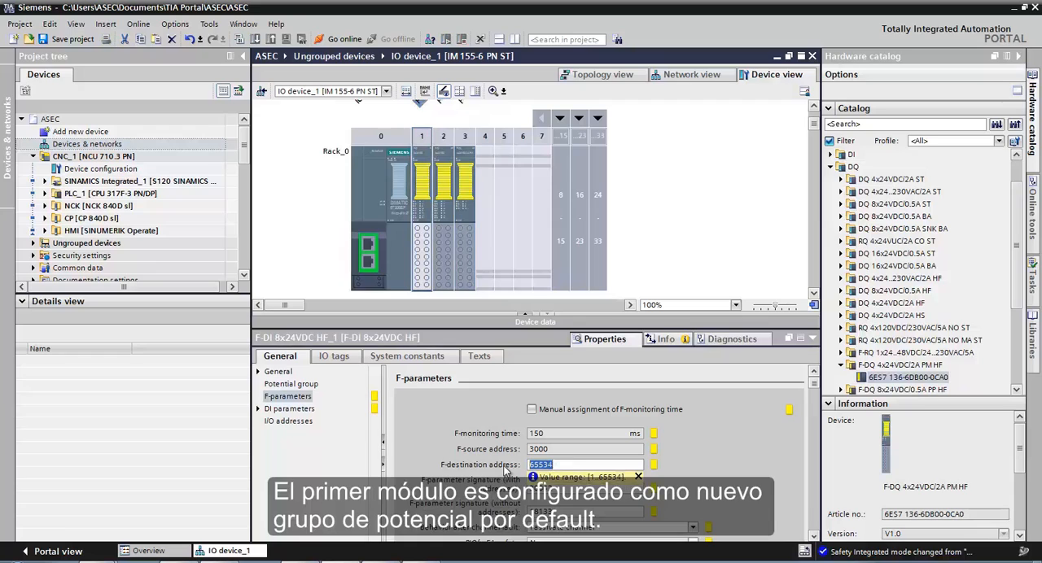
type("200")
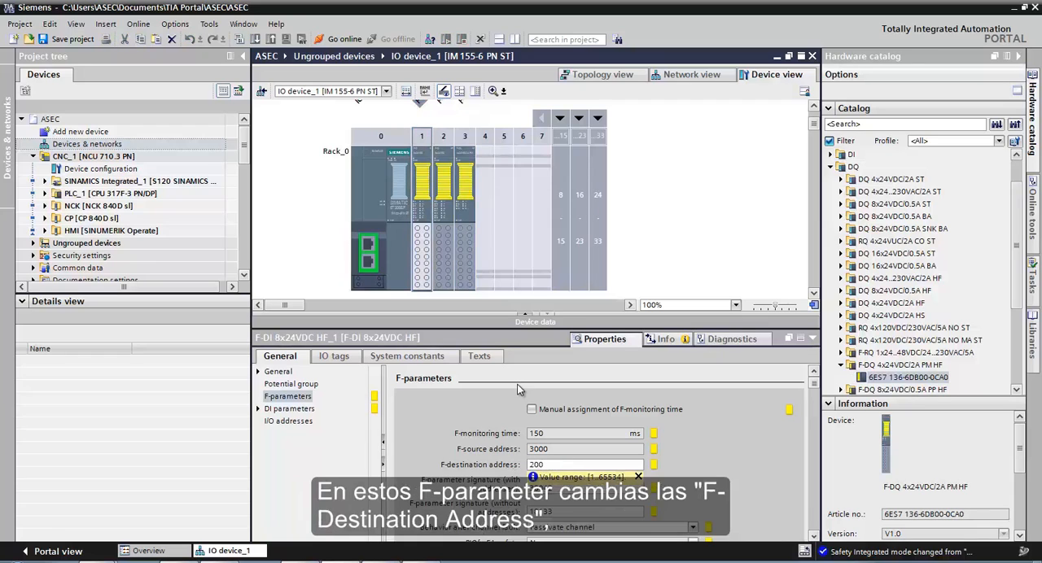
left_click(441, 275)
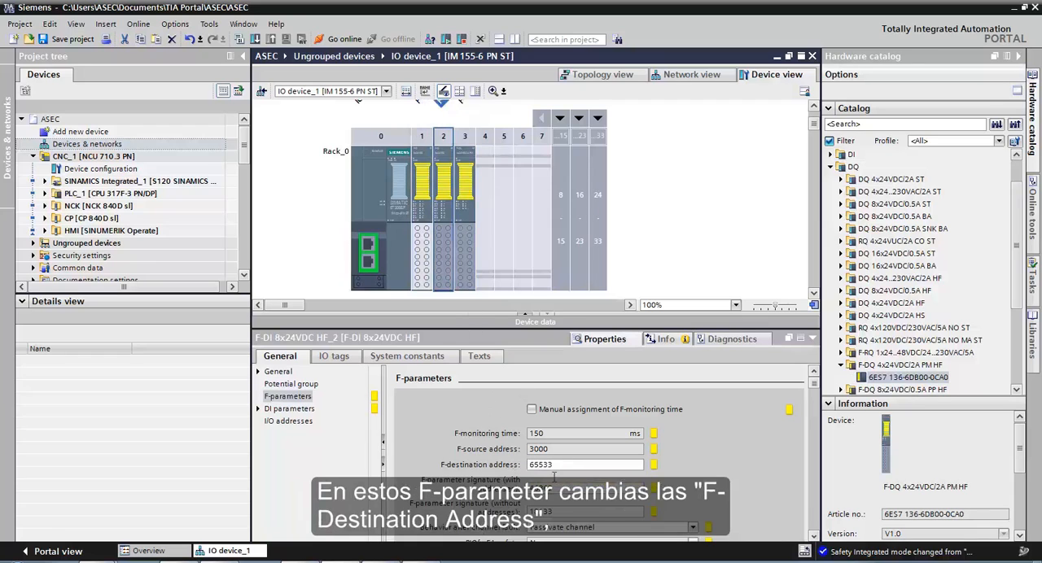
left_click(544, 464)
type("199")
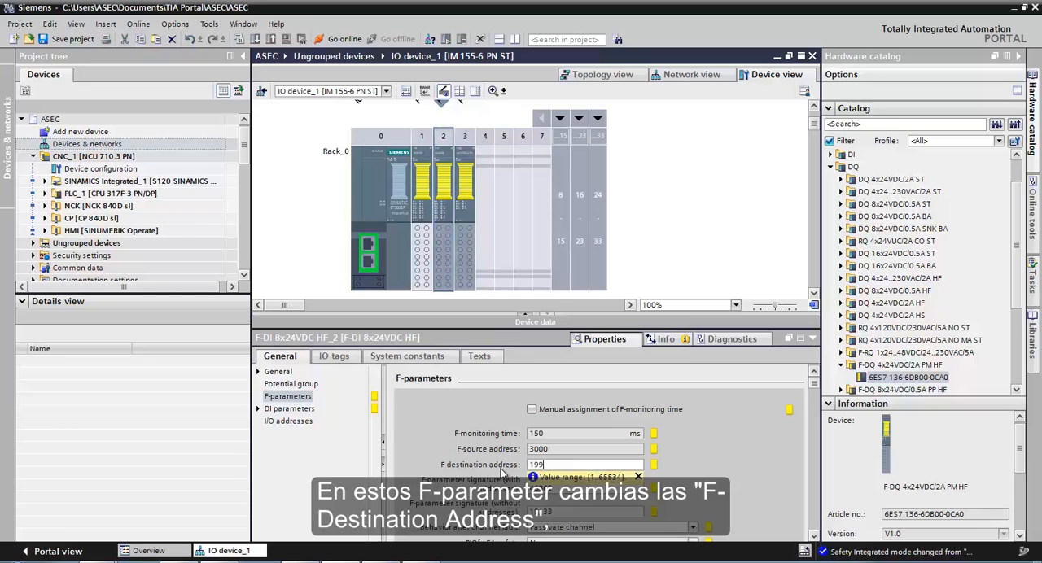
key("Return")
left_click(466, 283)
left_click(539, 465)
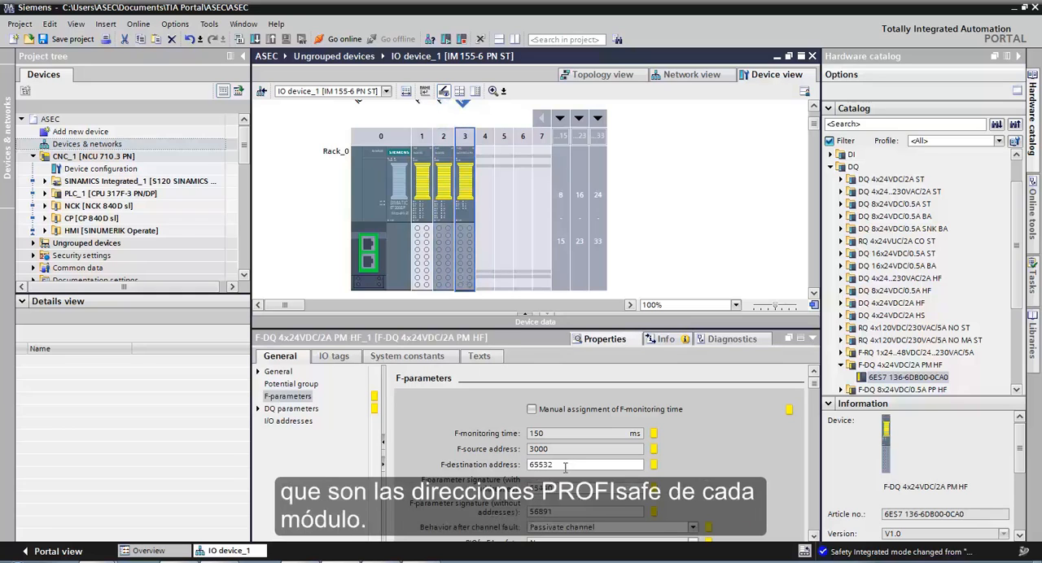
type("198")
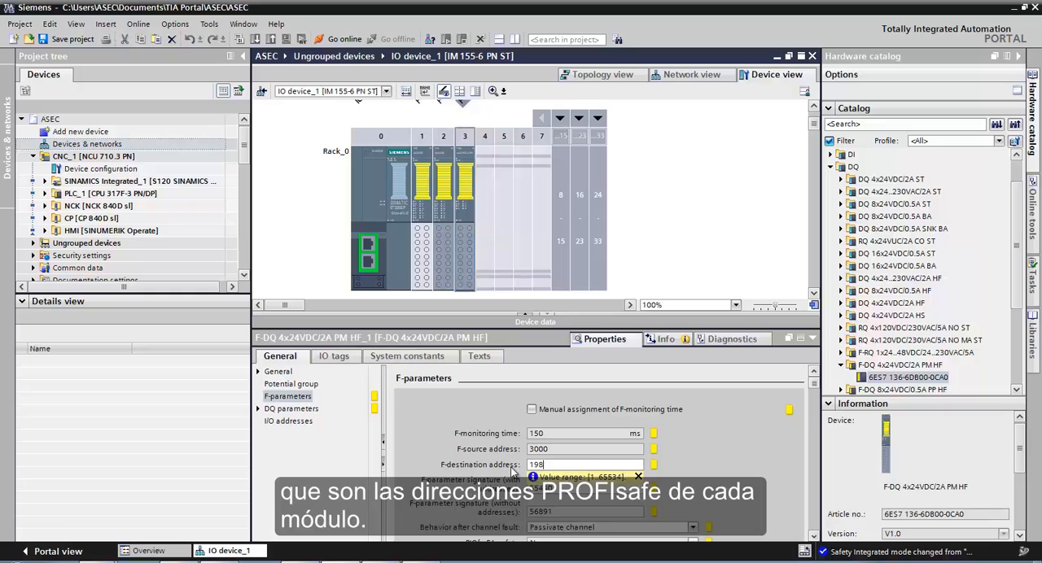
key("Return")
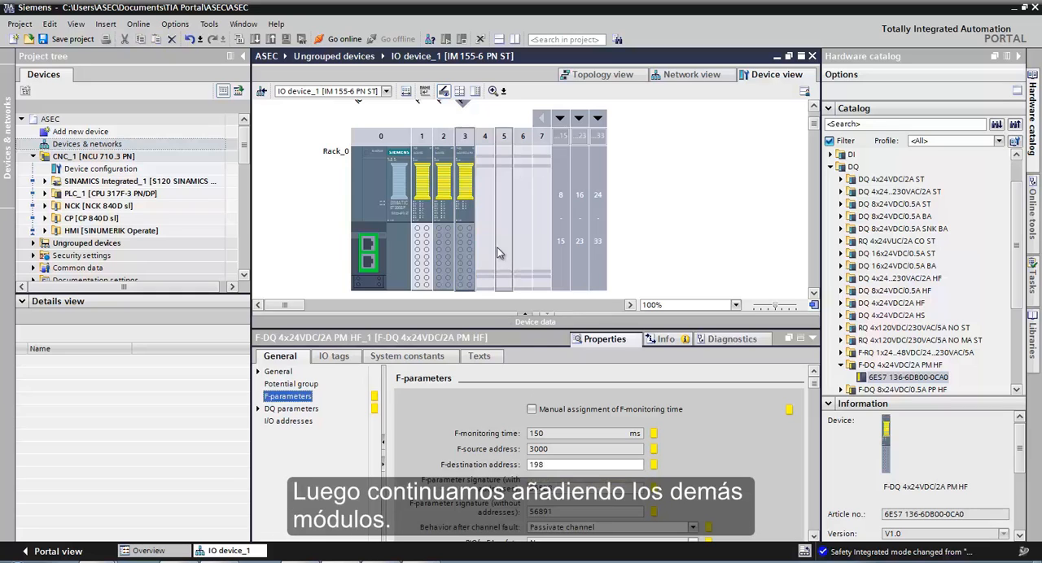
- Insert a DI 8x24VDC ST module, article 6ES7 131-6BF00-0BA0, in slot 4 and enable a new potential group (light BaseUnit) for it
left_click(831, 167)
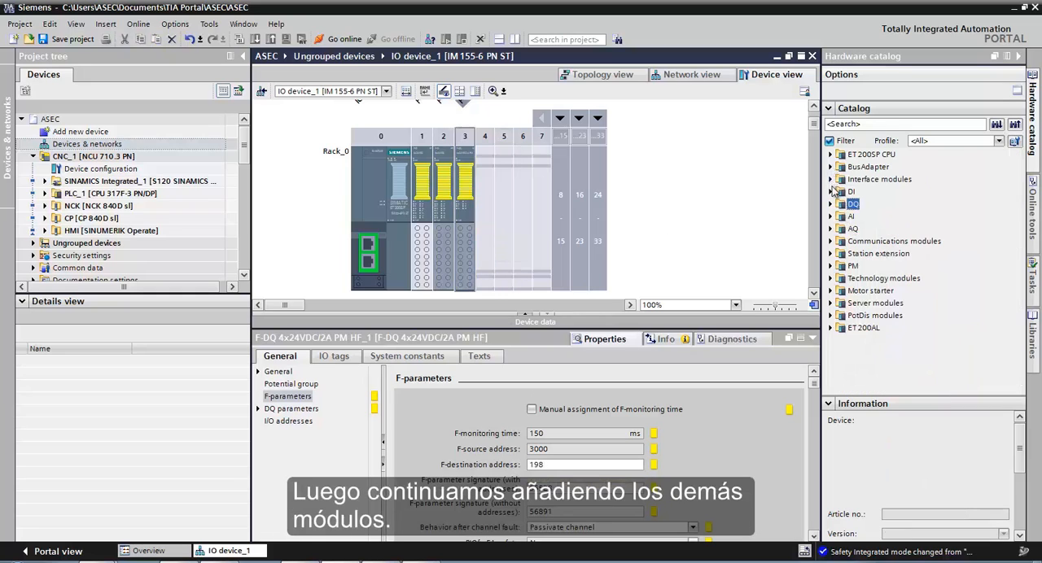
left_click(831, 191)
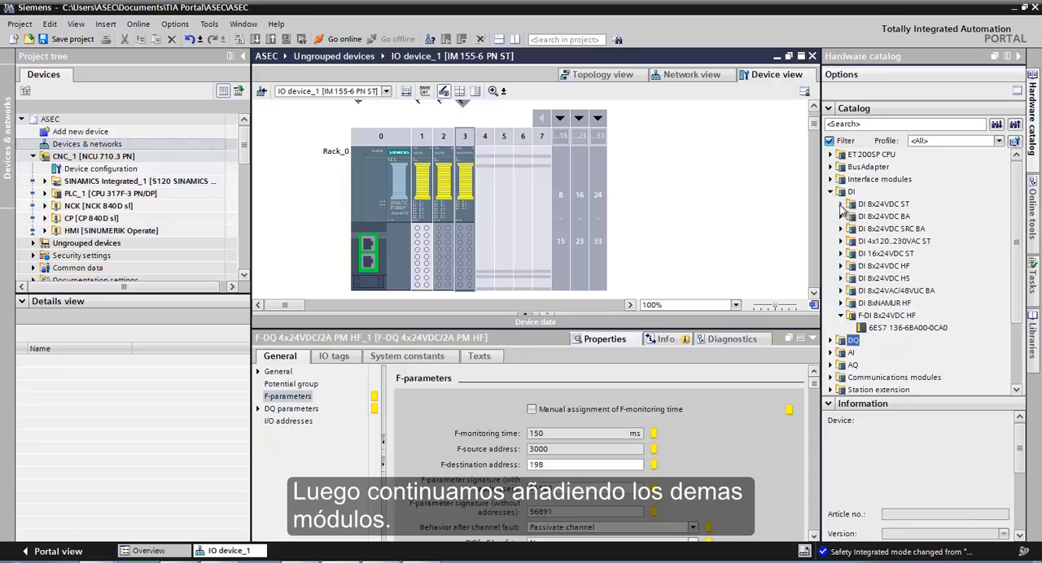
left_click(842, 205)
left_click(872, 217)
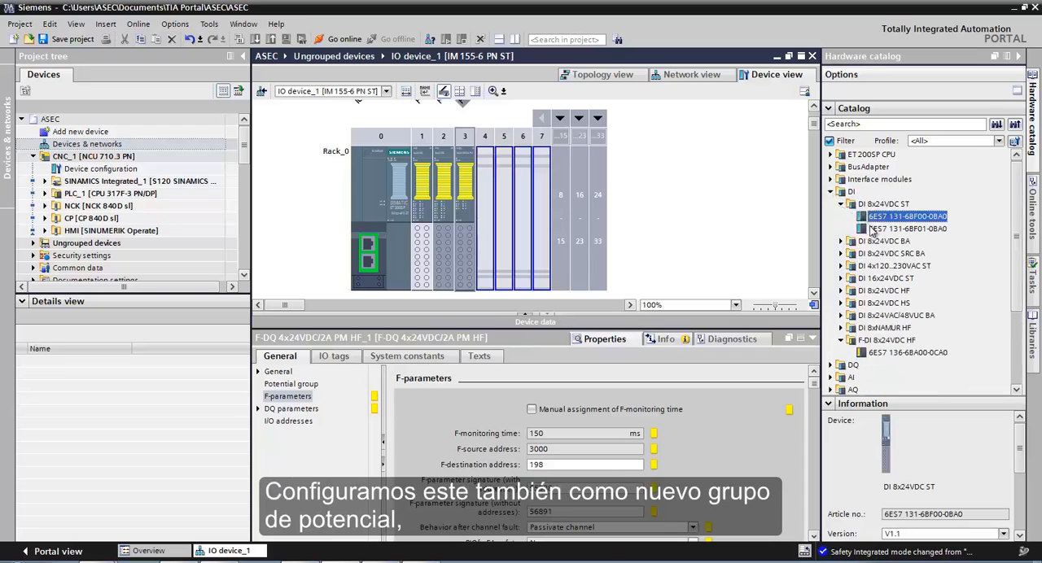
left_click_drag(875, 222, 490, 237)
left_click(293, 384)
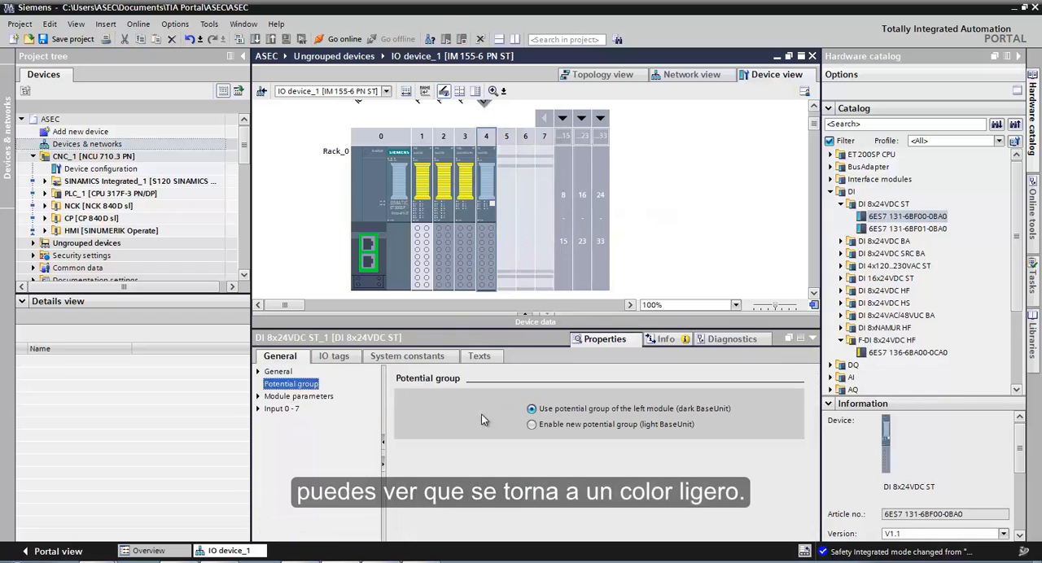
left_click(532, 426)
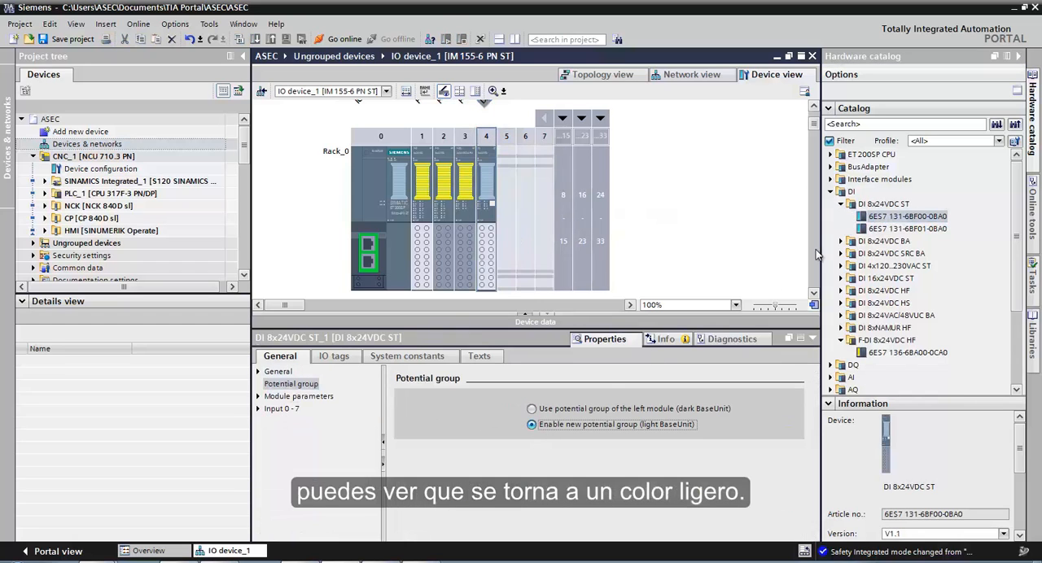
- Fill slots 5 to 7 with three DI 8x24VDC ST modules, article 6ES7 131-6BF01-0BA0
left_click(878, 230)
left_click_drag(893, 234, 551, 258)
left_click(572, 120)
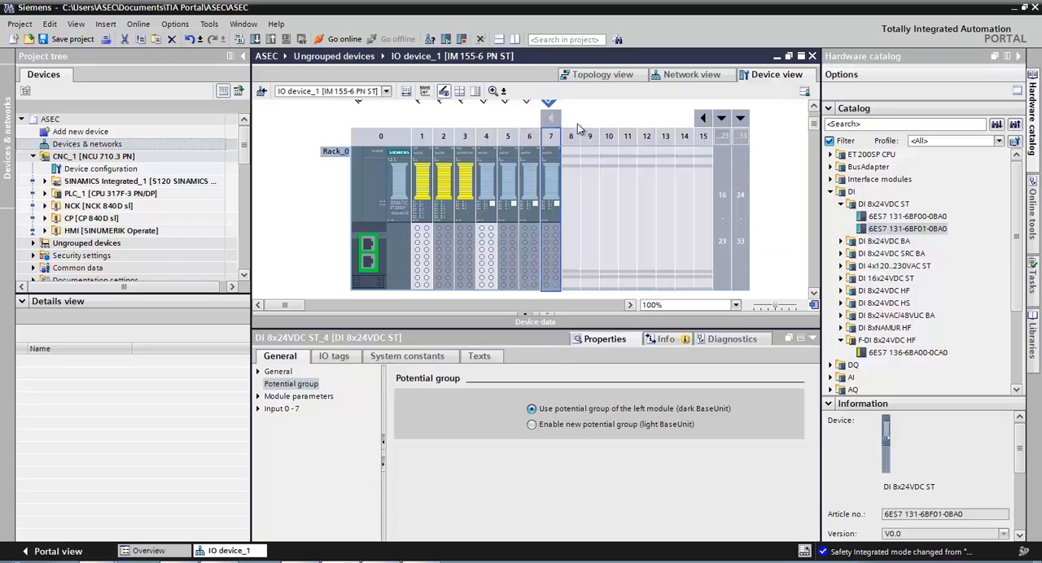
left_click(843, 205)
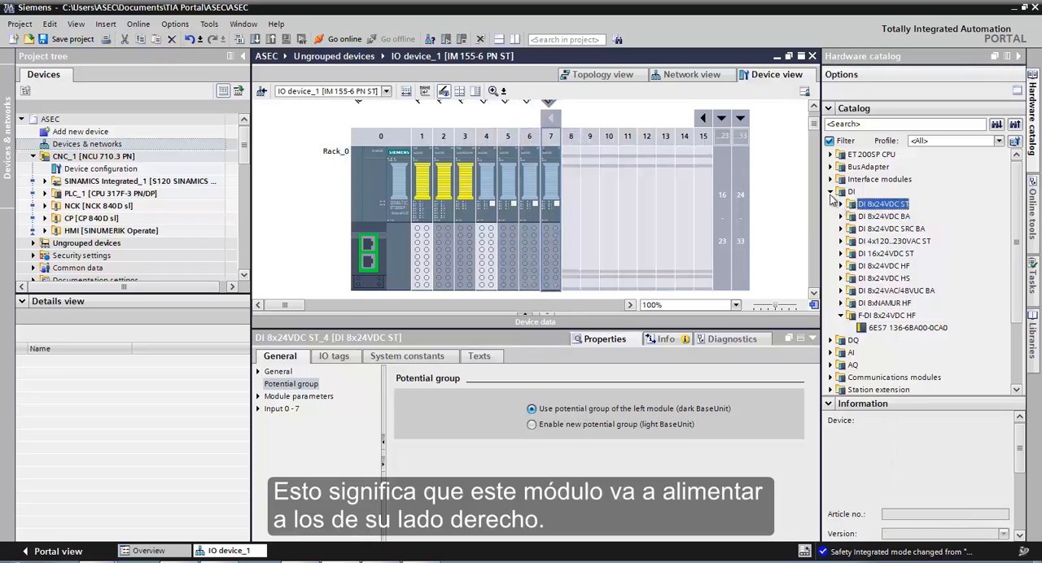
left_click(832, 192)
- Insert four DQ 8x24VDC/0.5A ST modules, article 6ES7 132-6BF00-0BA0, in slots 8 to 11
left_click(832, 204)
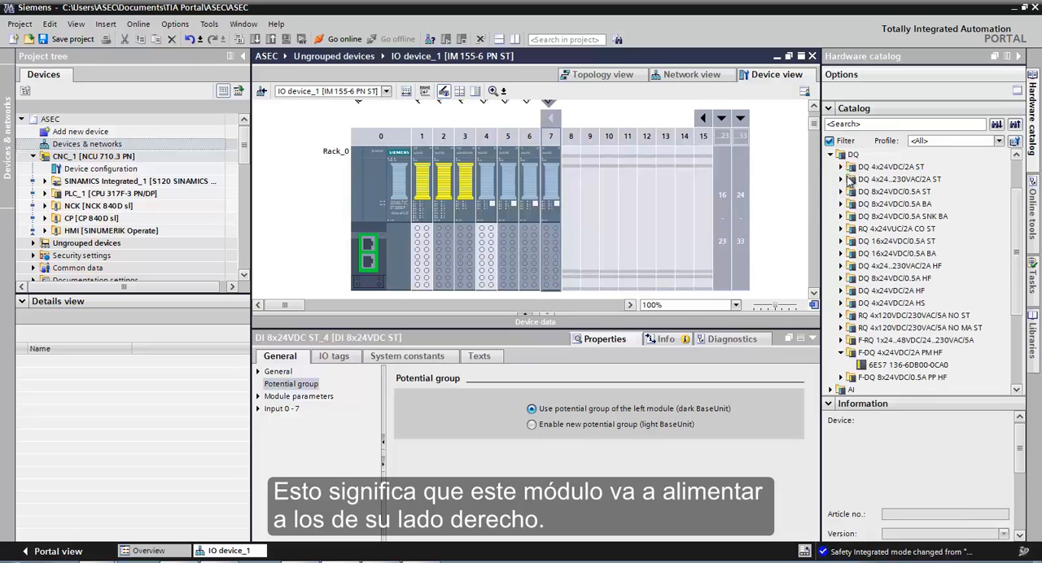
left_click(842, 191)
left_click(879, 205)
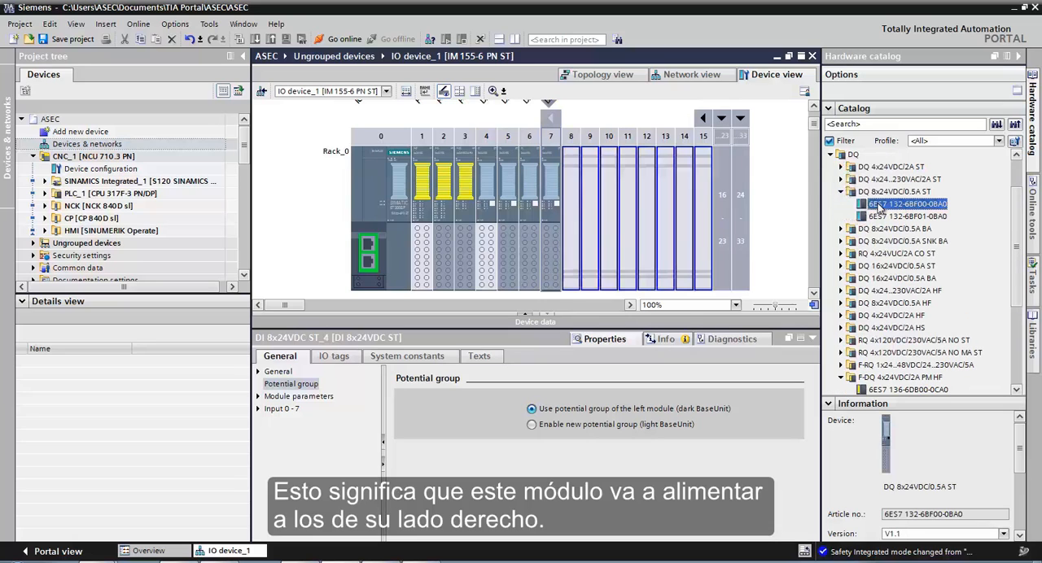
left_click_drag(884, 209, 618, 253)
left_click_drag(891, 205, 635, 244)
- Terminate the rack with a server module, article 6ES7 193-6PA00-0AA0, in slot 12
left_click(840, 191)
left_click(831, 155)
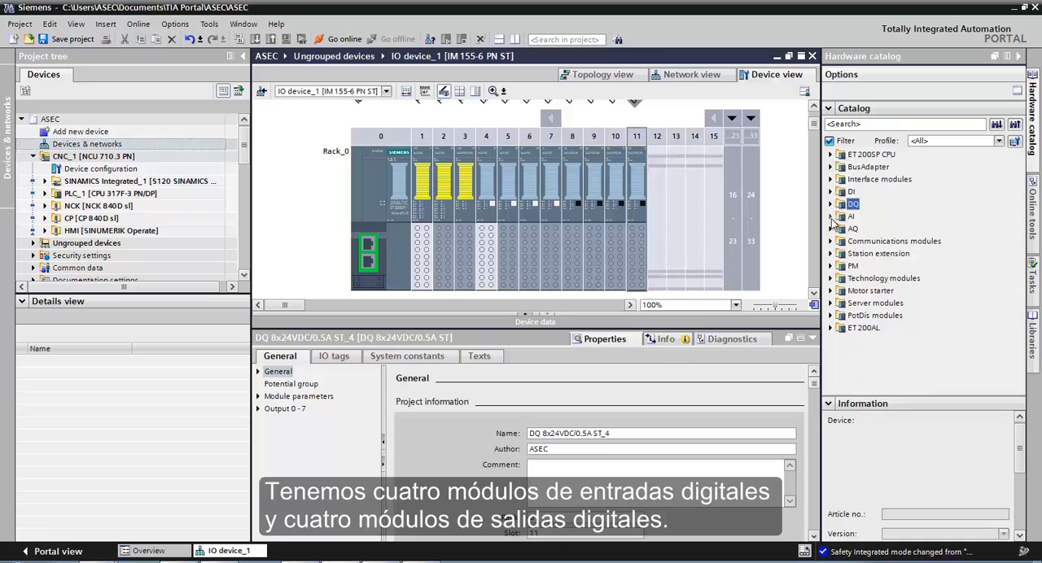
left_click(831, 304)
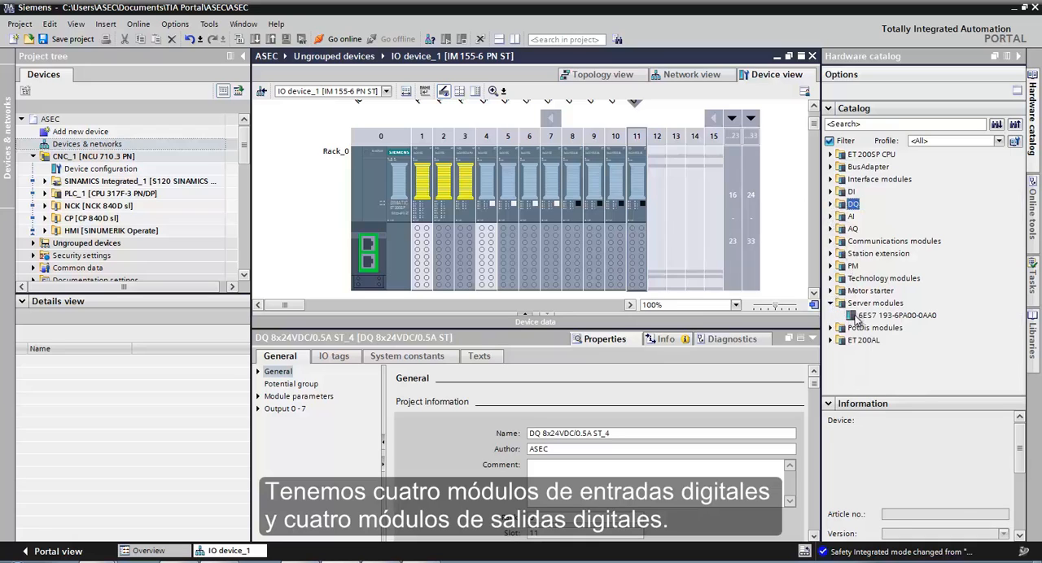
left_click_drag(860, 315, 661, 236)
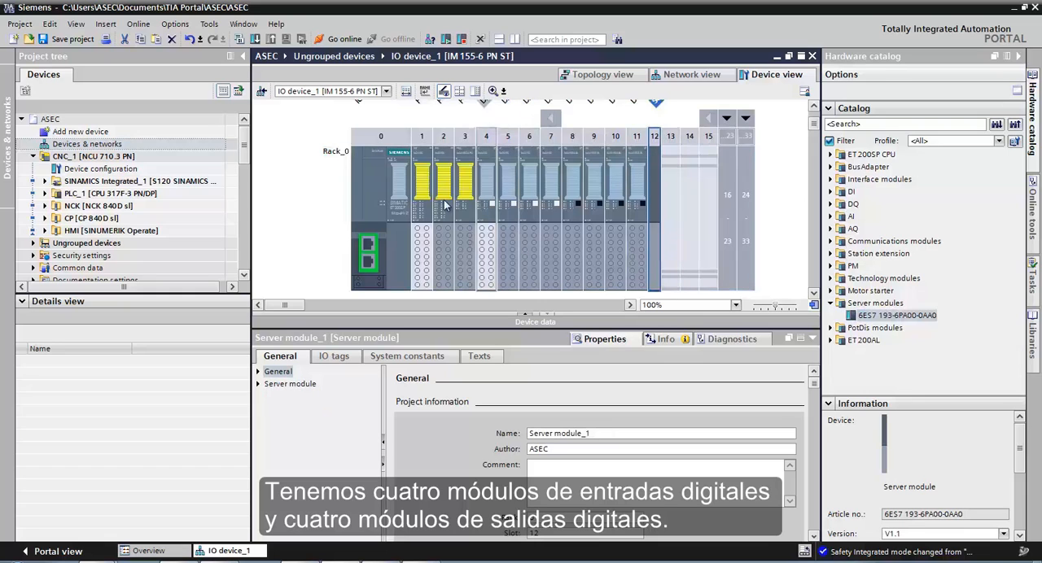
- Return to the network view and add a Cognex In-Sight IS79XX-IS75XX vision system from the PROFINET IO sensors, to the right of CNC_1
double_click(162, 145)
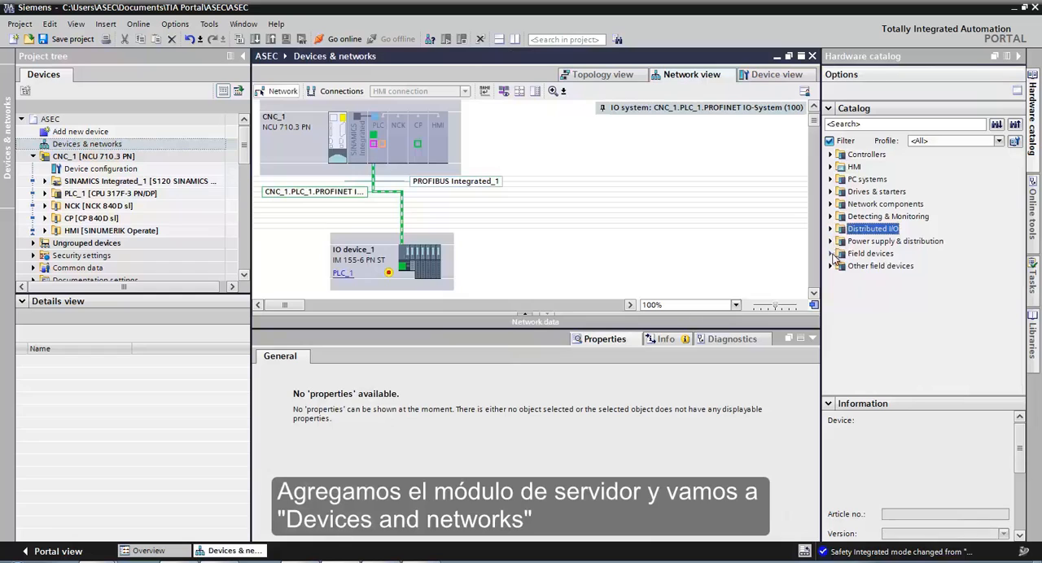
left_click(831, 266)
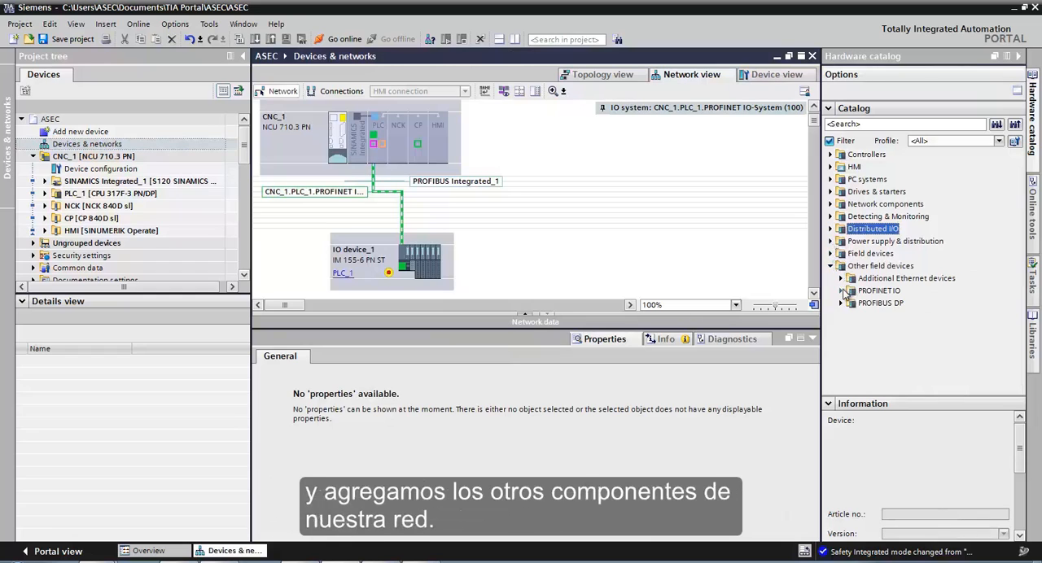
left_click(841, 290)
left_click(853, 365)
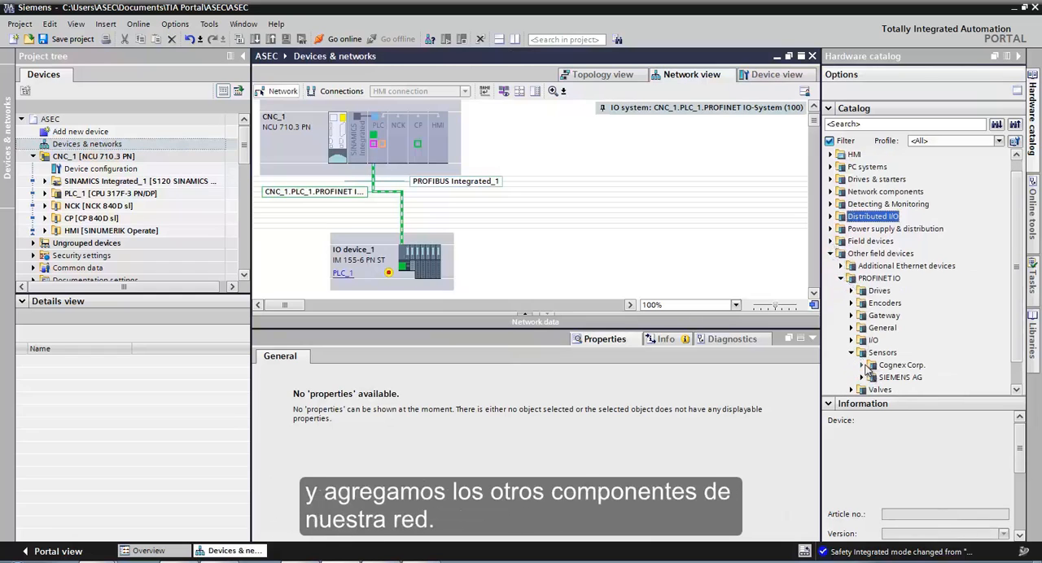
left_click(861, 364)
left_click(872, 376)
left_click_drag(922, 328, 644, 155)
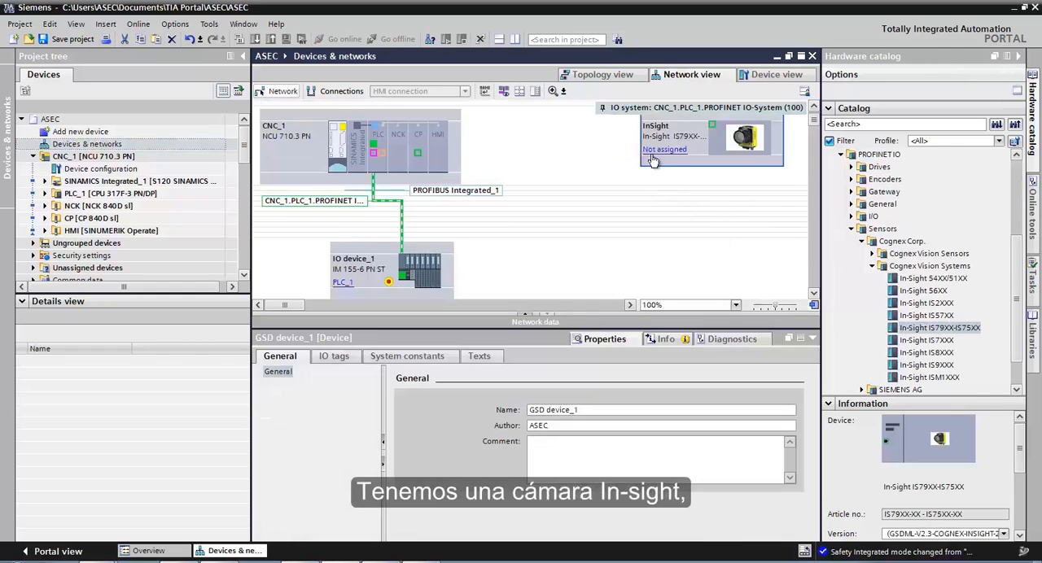
- Assign the In-Sight camera to the IO controller CNC_1.PLC_1.PROFINET
left_click(664, 149)
left_click(680, 176)
left_click(526, 255)
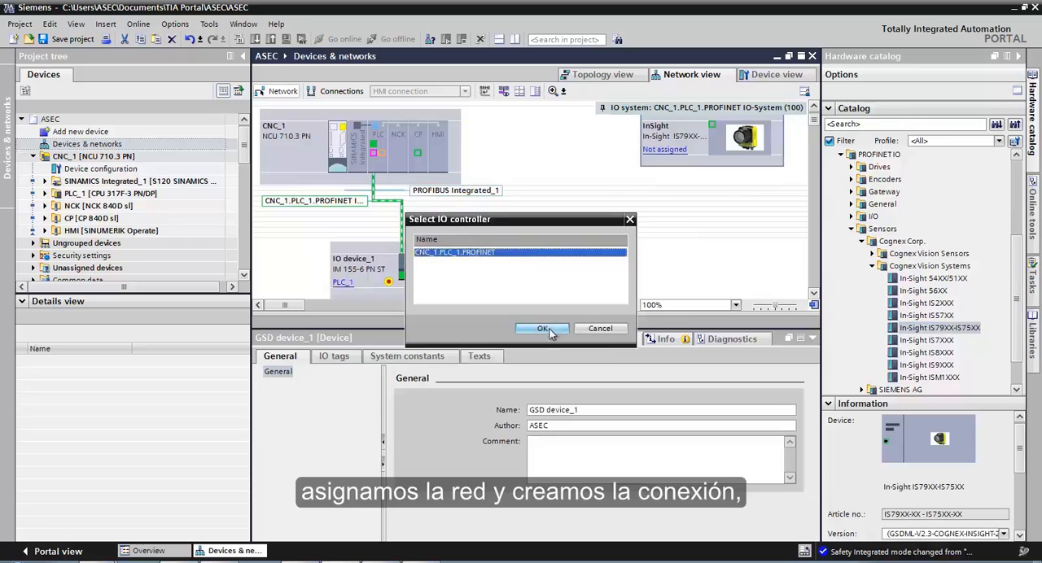
left_click(547, 329)
left_click(872, 267)
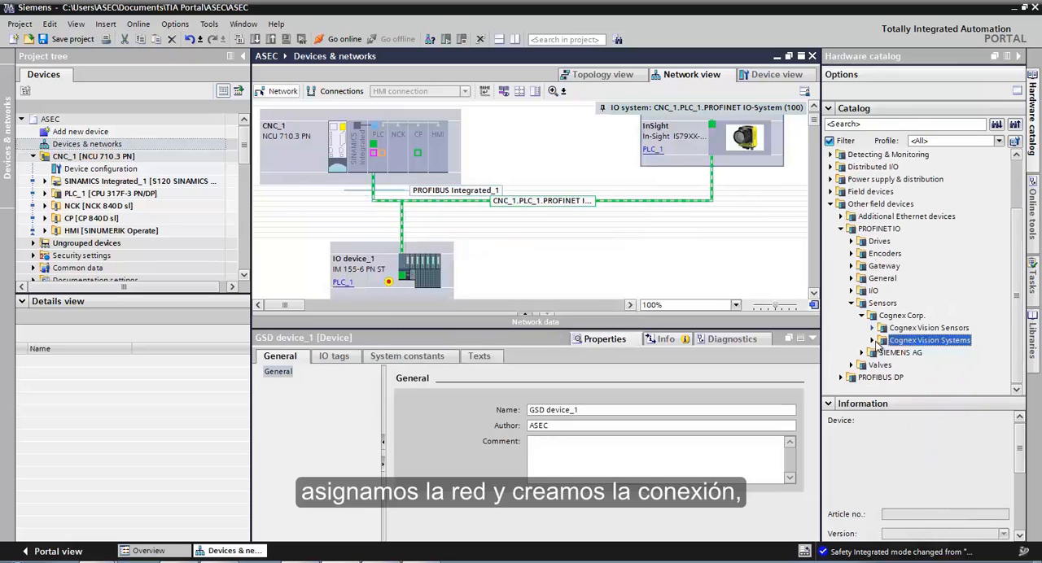
- Add an SMC EX260 SPN 1/2 valve manifold from the PROFINET IO valves to the network, below the InSight camera
left_click(862, 317)
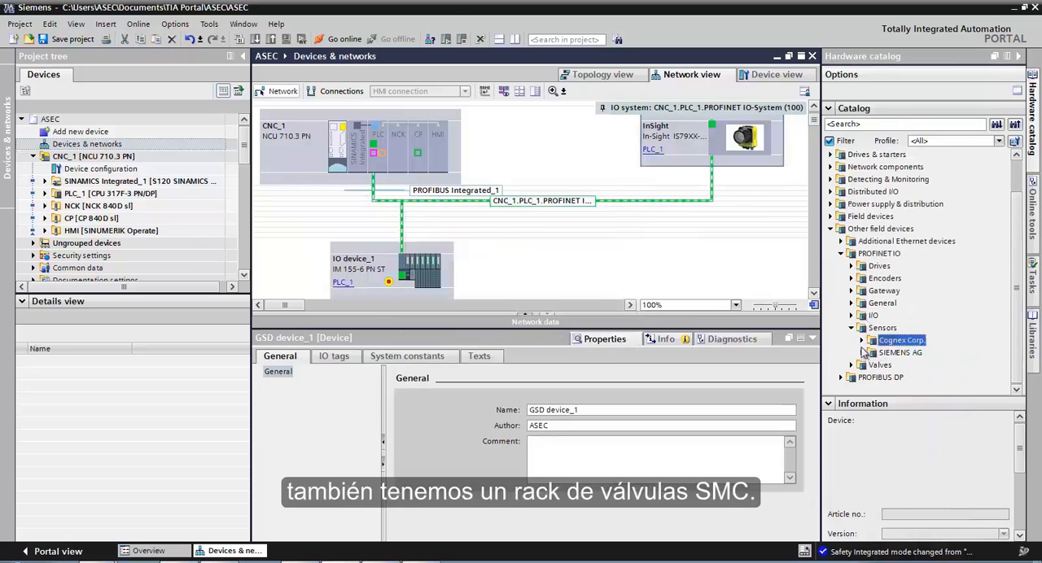
left_click(851, 328)
left_click(853, 364)
left_click(863, 377)
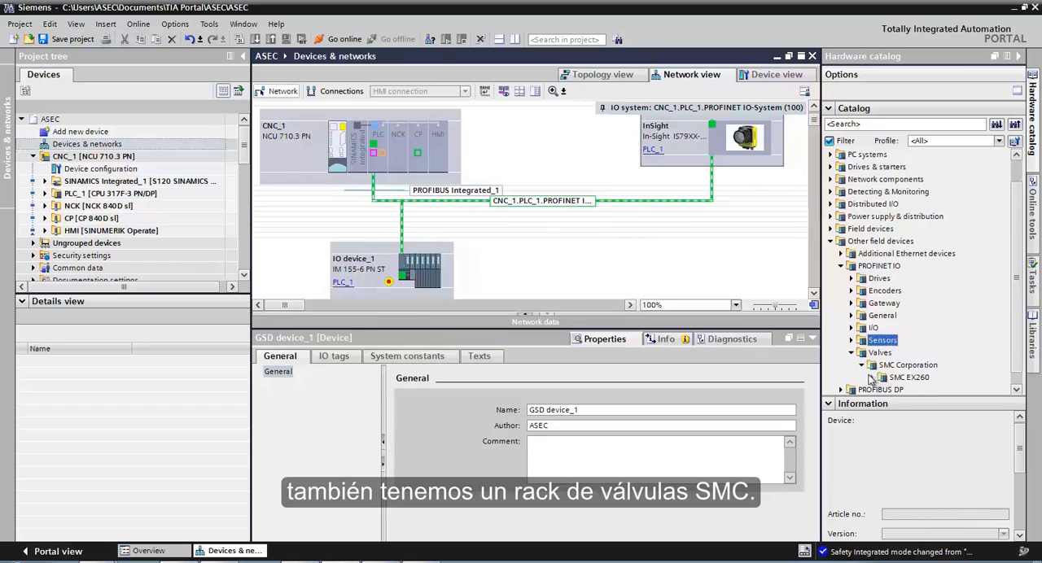
left_click(873, 378)
left_click(909, 343)
left_click_drag(920, 345, 691, 282)
- Assign the EX260-SPN valve device to the IO controller CNC_1.PLC_1.PROFINET
left_click(680, 274)
left_click(531, 254)
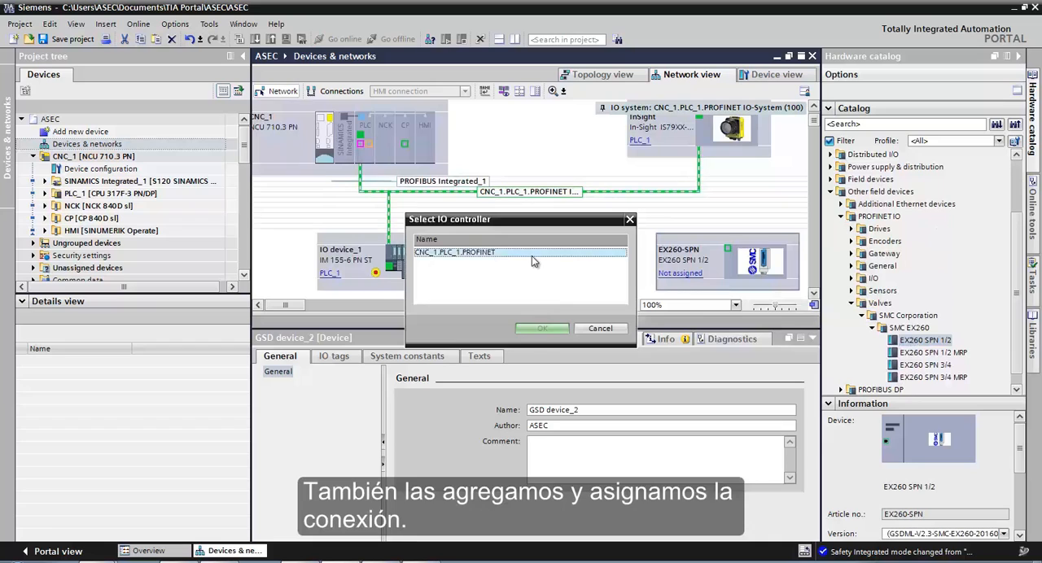
left_click(541, 328)
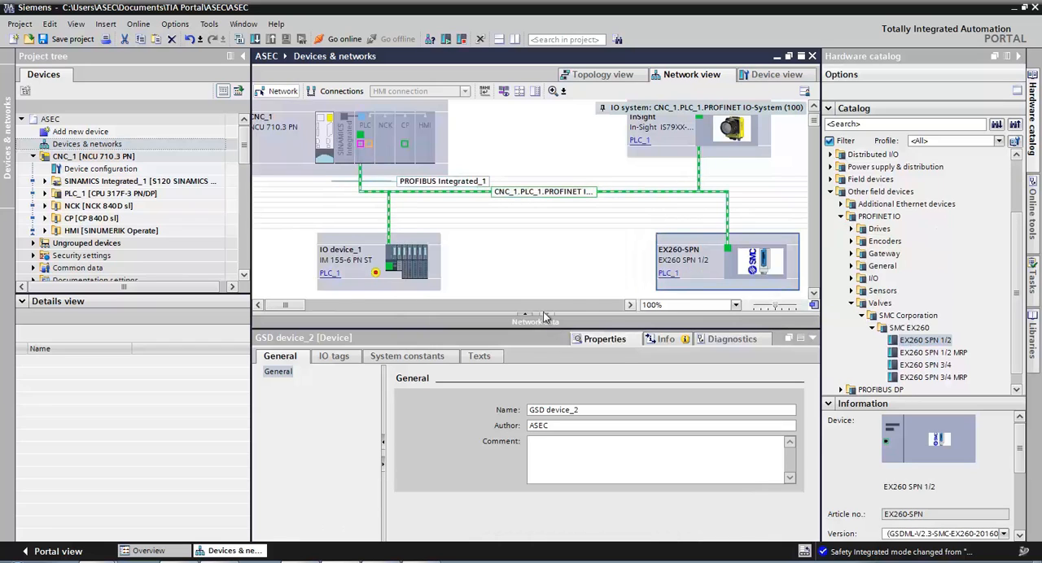
- Compile PLC_1 and save the project
left_click(138, 195)
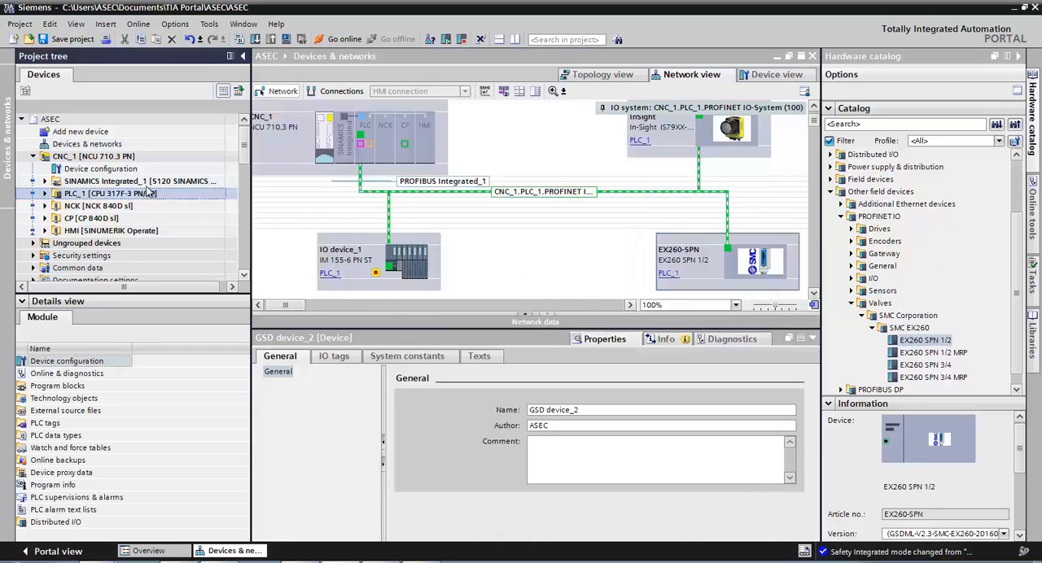
left_click(240, 40)
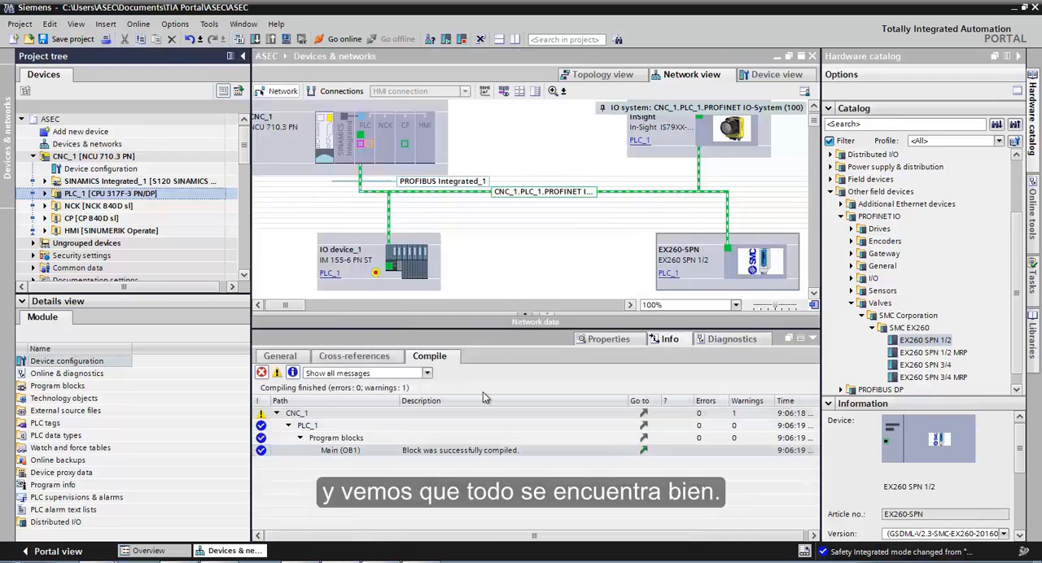
left_click(81, 40)
- Start downloading PLC_1 through the Intel(R) Centrino(R) Advanced-N 6205 interface on subnet PN/IE_1 and search for compatible target devices
left_click(255, 41)
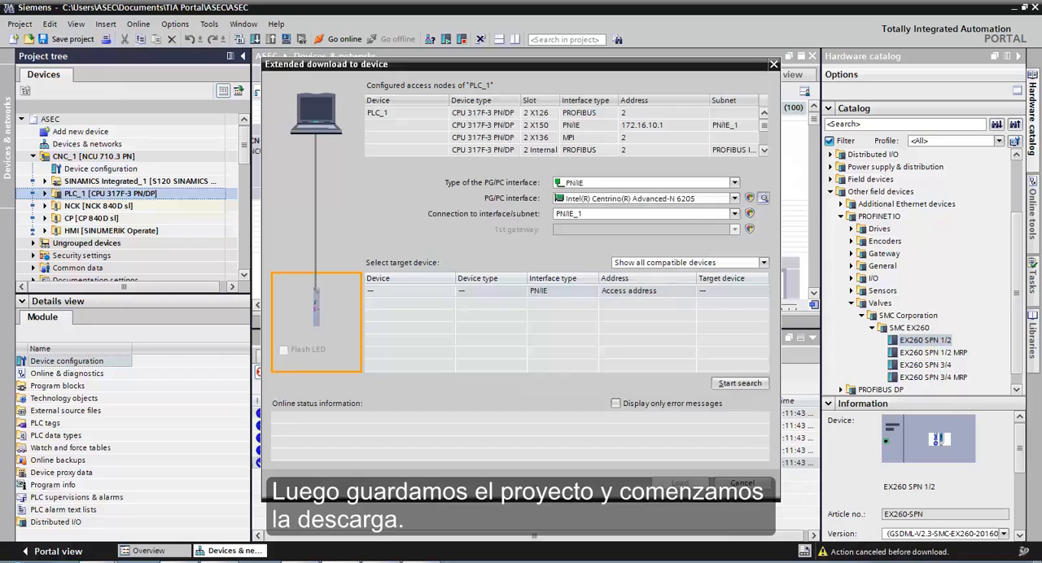
left_click(733, 200)
left_click(689, 235)
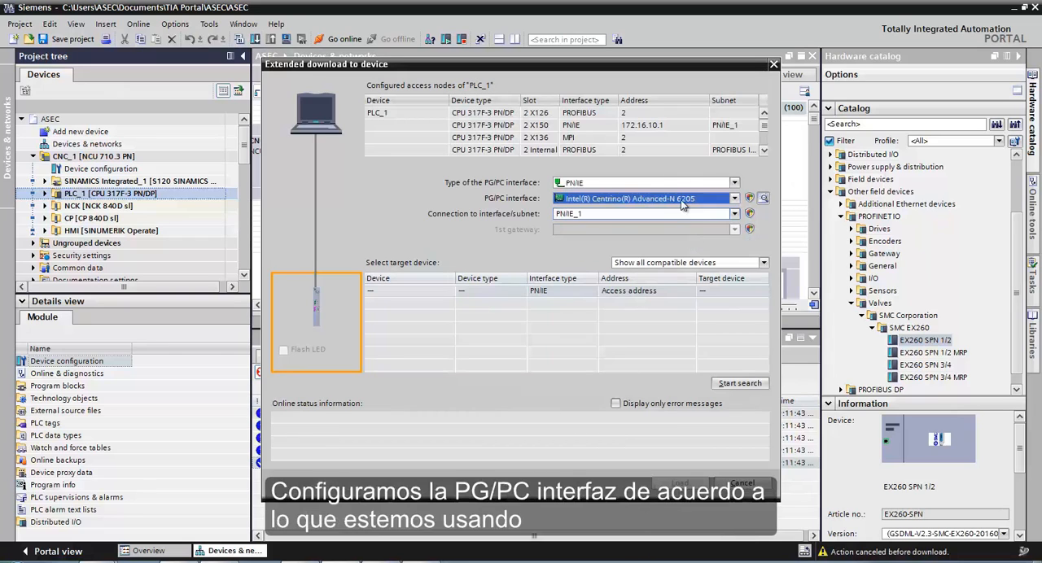
left_click(669, 214)
left_click(663, 253)
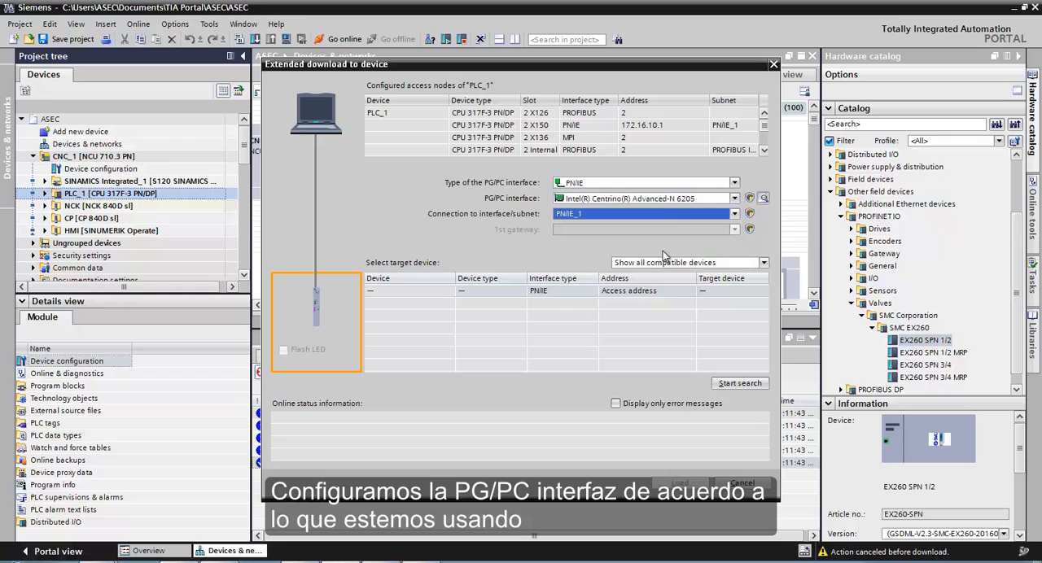
left_click(726, 382)
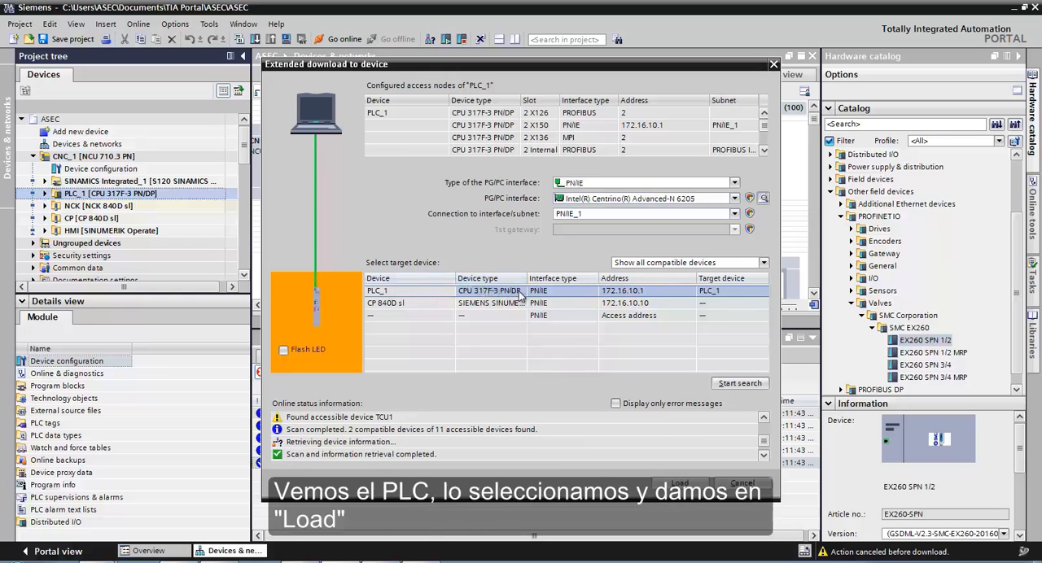
- Load the configuration into the found PLC_1 and finish the download with the Start module action
left_click(680, 483)
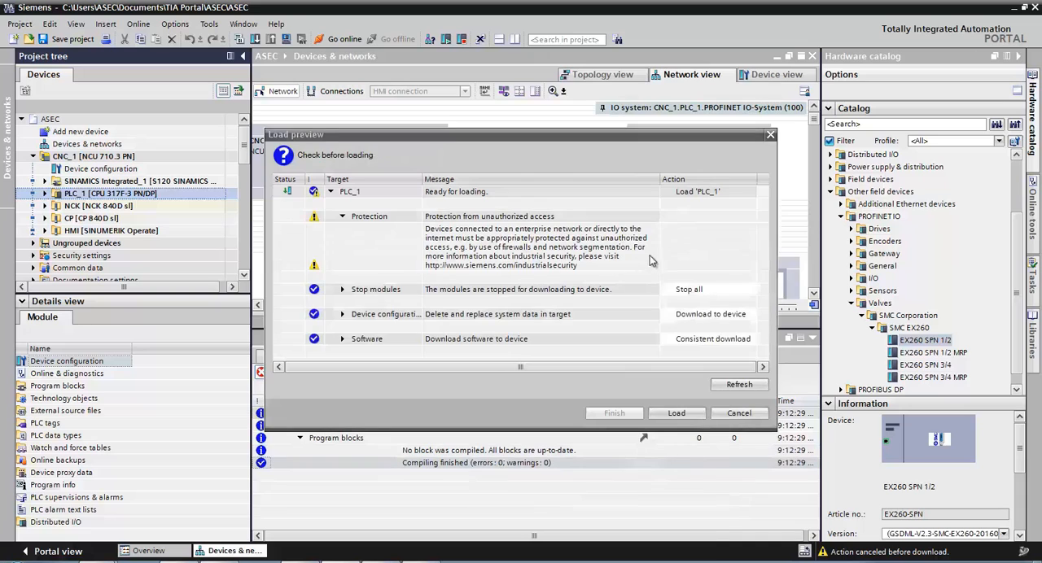
left_click(669, 414)
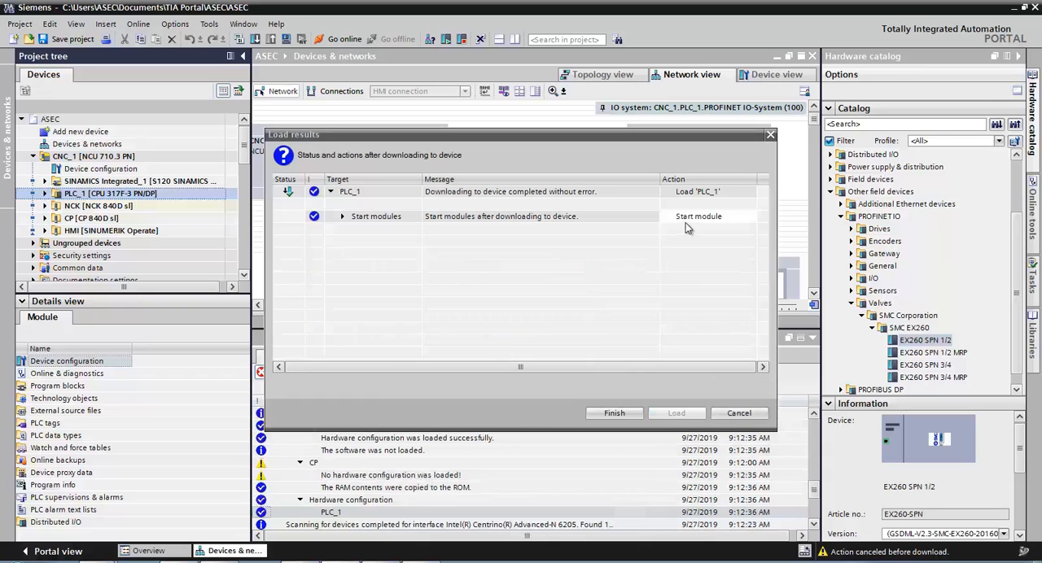
left_click(697, 220)
left_click(714, 217)
left_click(714, 218)
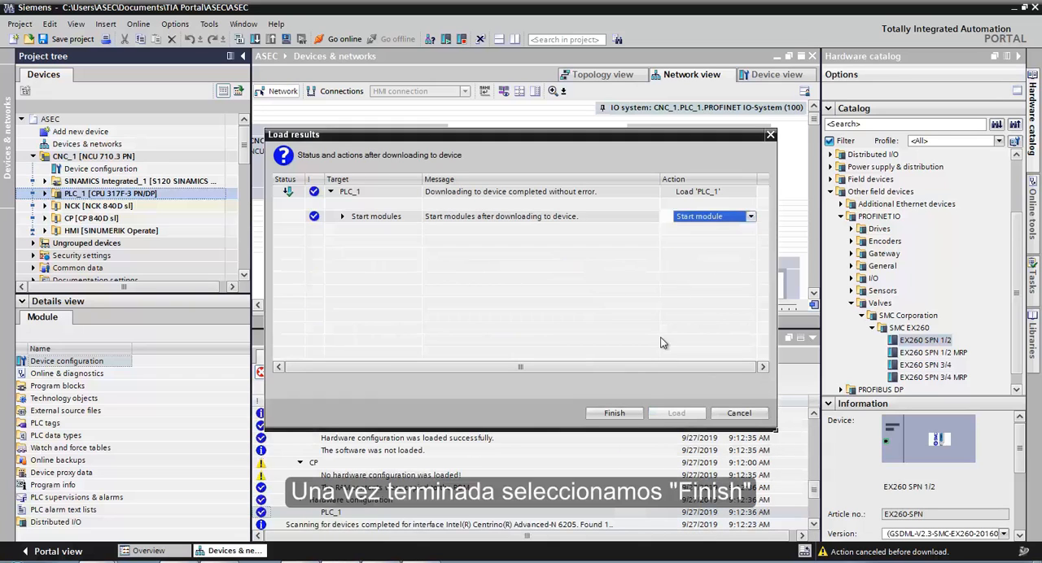
left_click(615, 412)
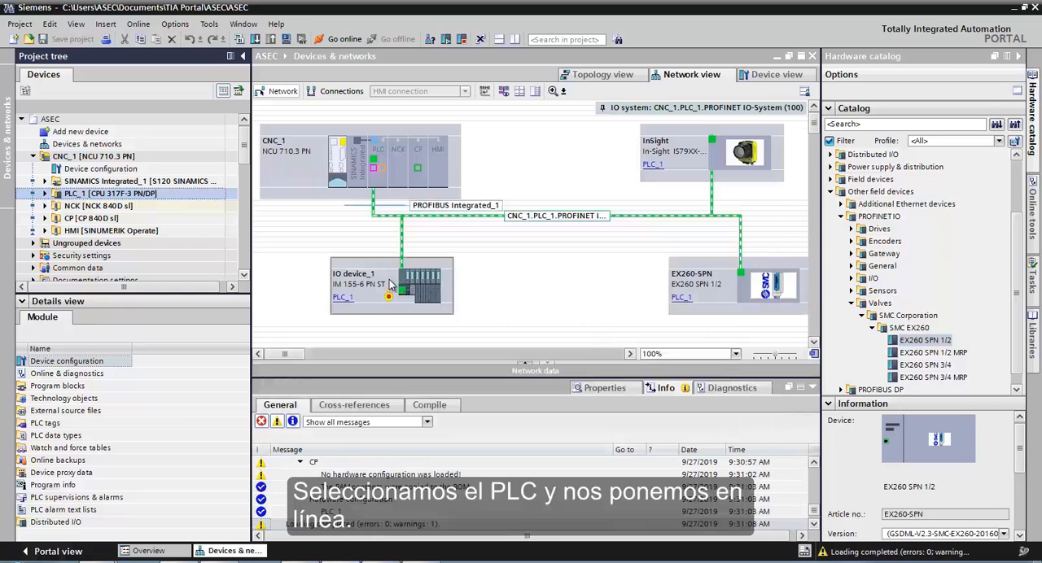
- Go online with PLC_1 and open IO device_1 in the device view
left_click(350, 39)
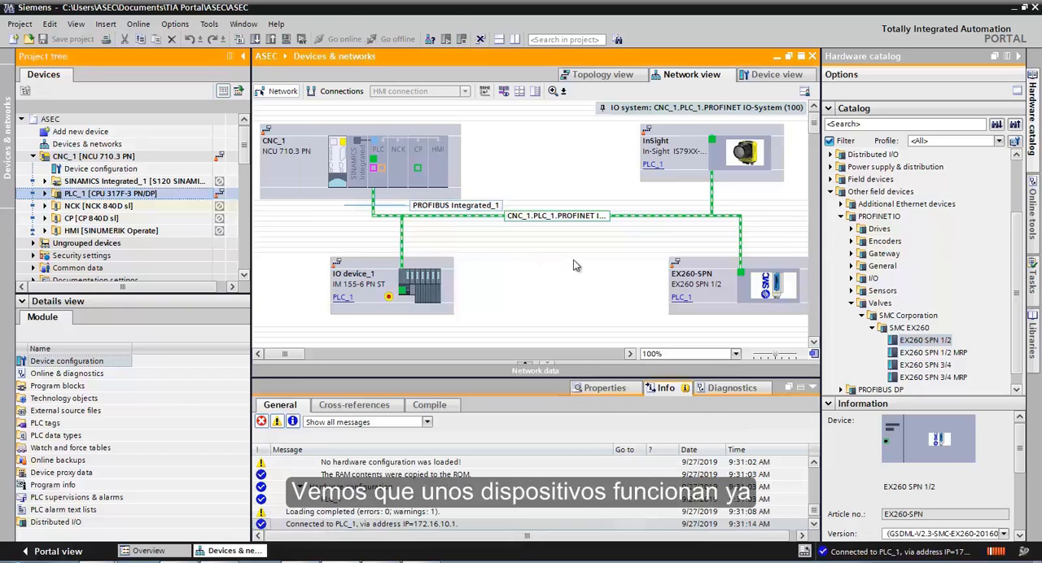
left_click(383, 270)
double_click(383, 270)
- Start PROFIsafe address assignment for the F-modules in slots 1 to 3 of IO device_1 and identify them by LED flashing
right_click(428, 231)
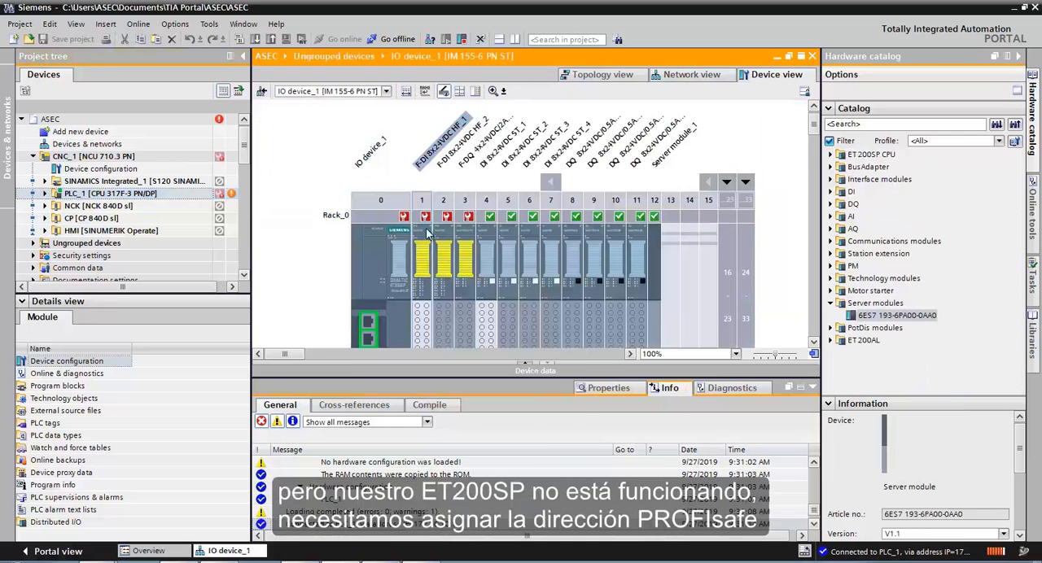
left_click(468, 417)
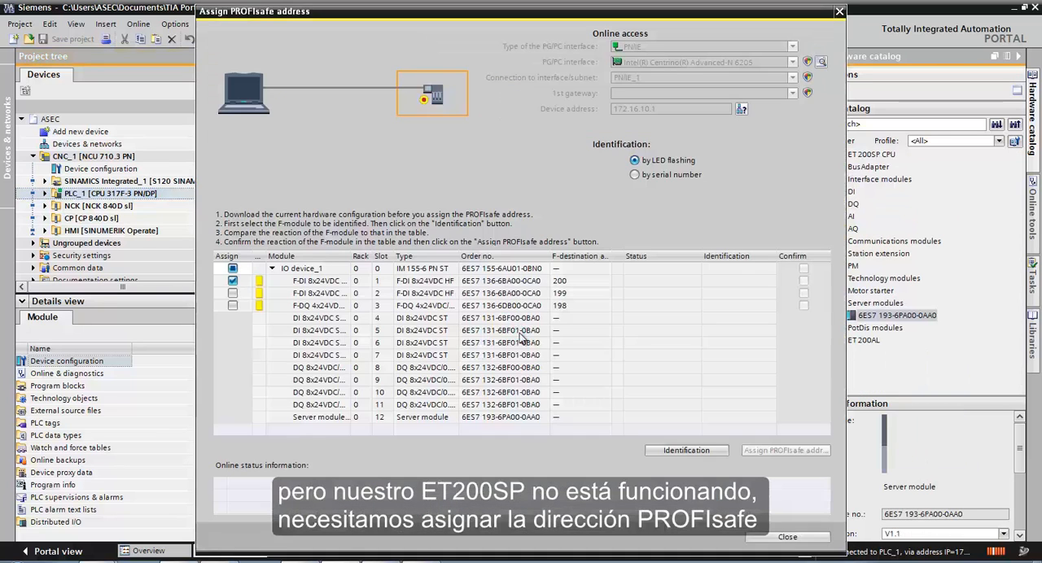
left_click(232, 293)
left_click(232, 305)
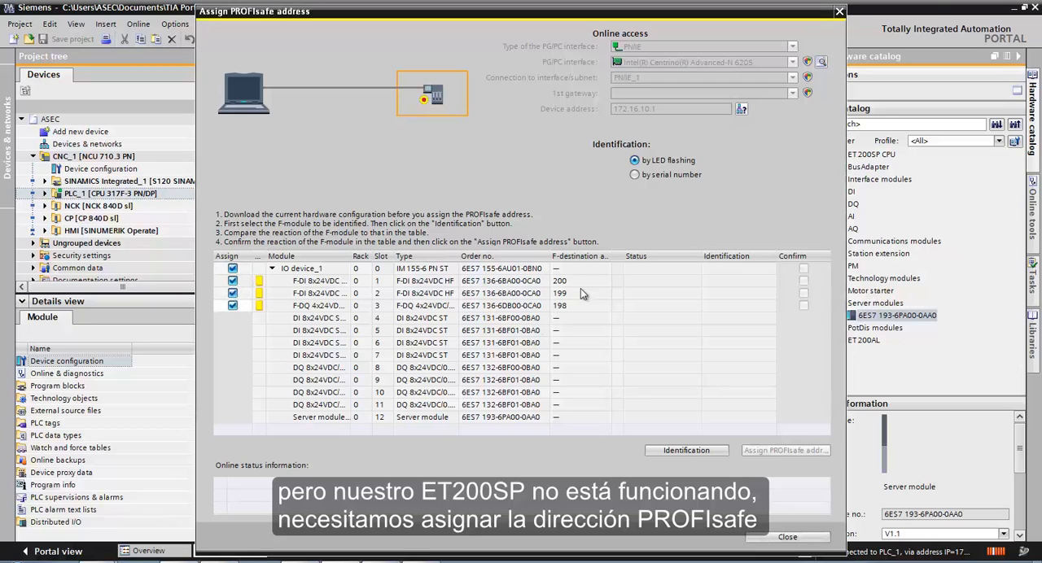
left_click(713, 449)
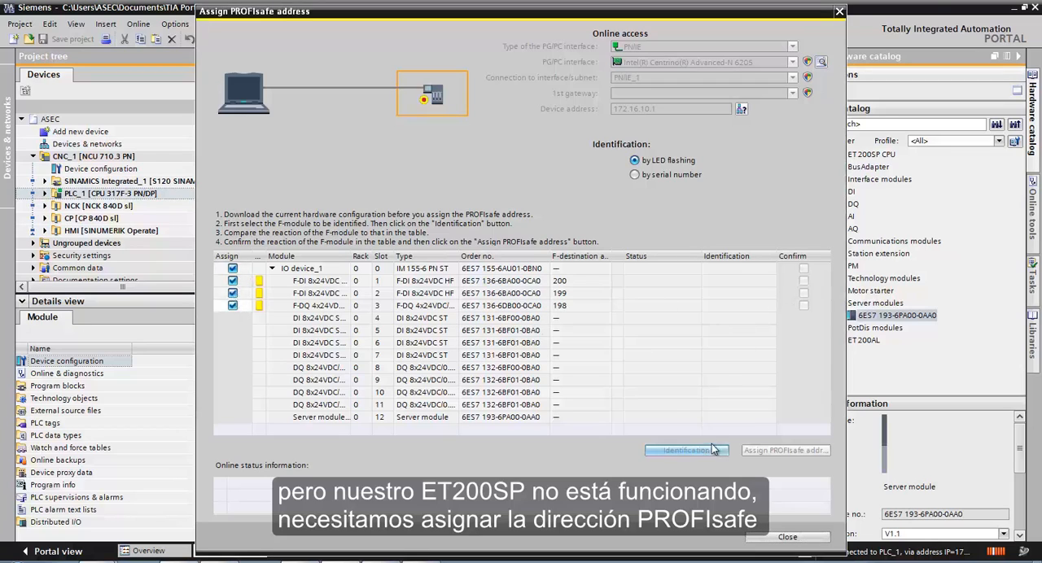
- Confirm the three identified F-modules, assign their PROFIsafe addresses and close the assignment dialog
left_click(803, 281)
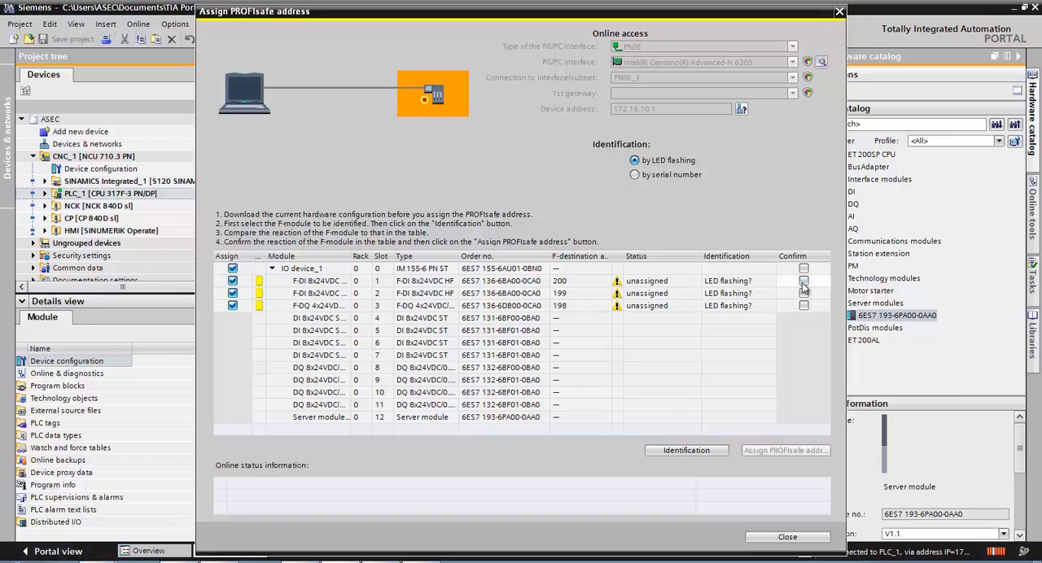
left_click(804, 293)
left_click(804, 305)
left_click(784, 451)
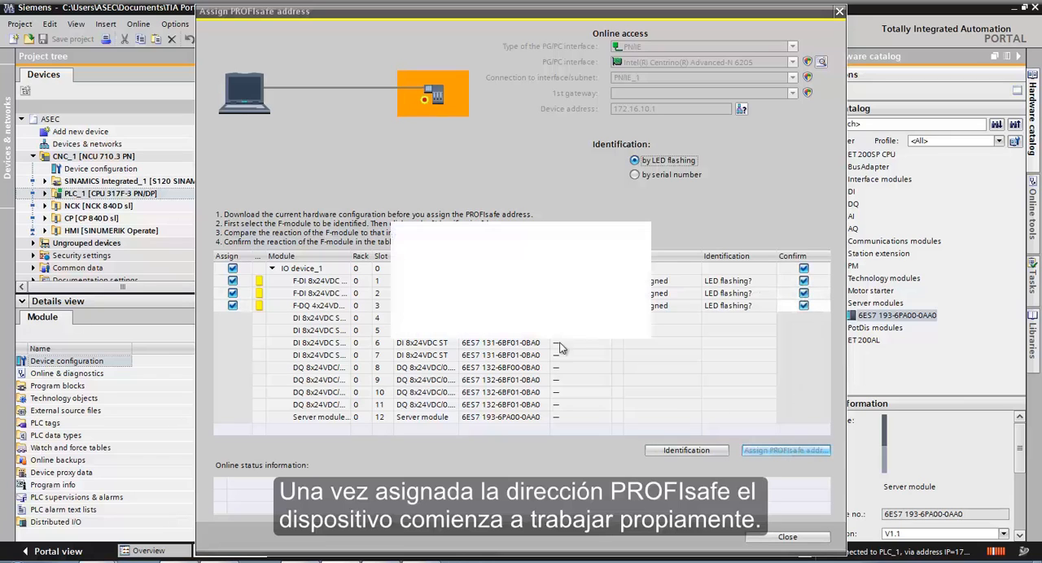
left_click(559, 323)
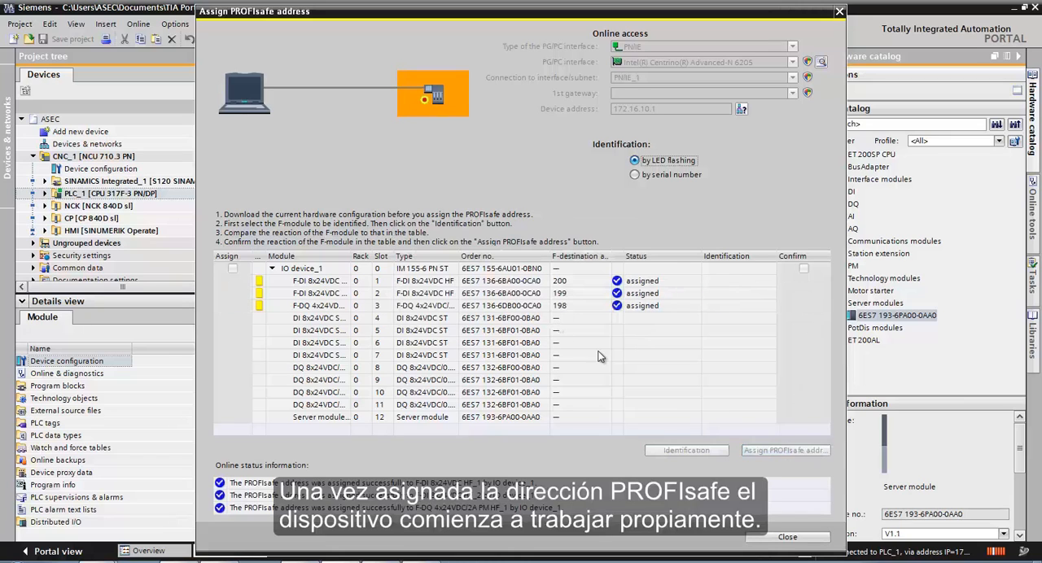
left_click(784, 538)
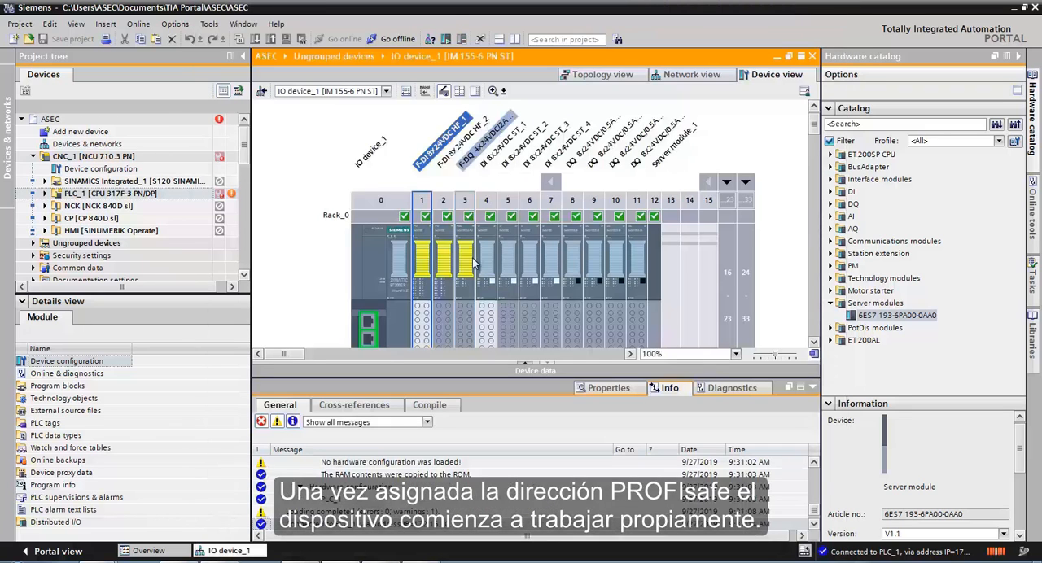
- Open PLC_1 in the CNC_1 device view and check its operating state in the device diagnostics
double_click(86, 144)
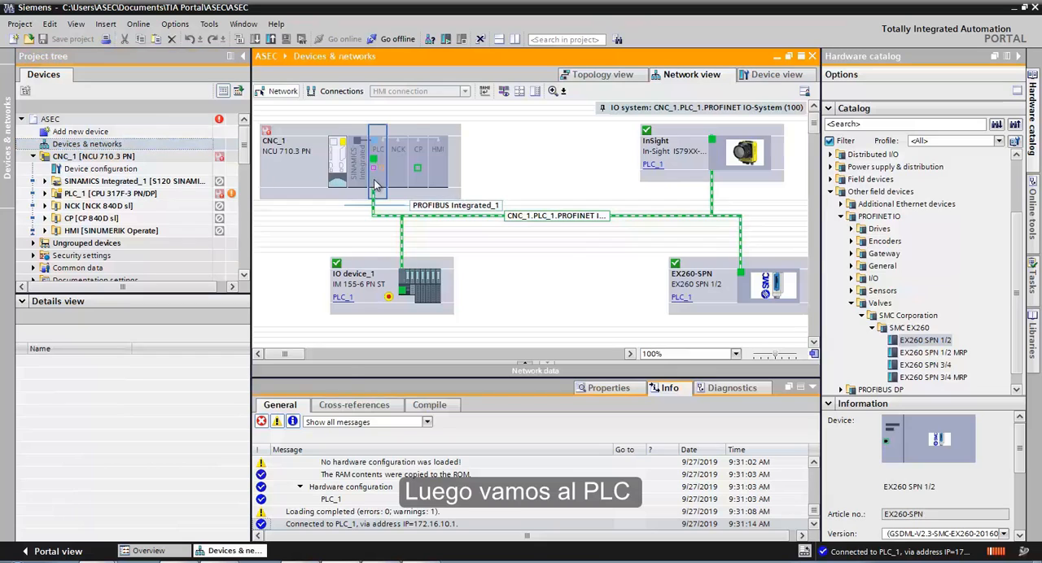
double_click(377, 186)
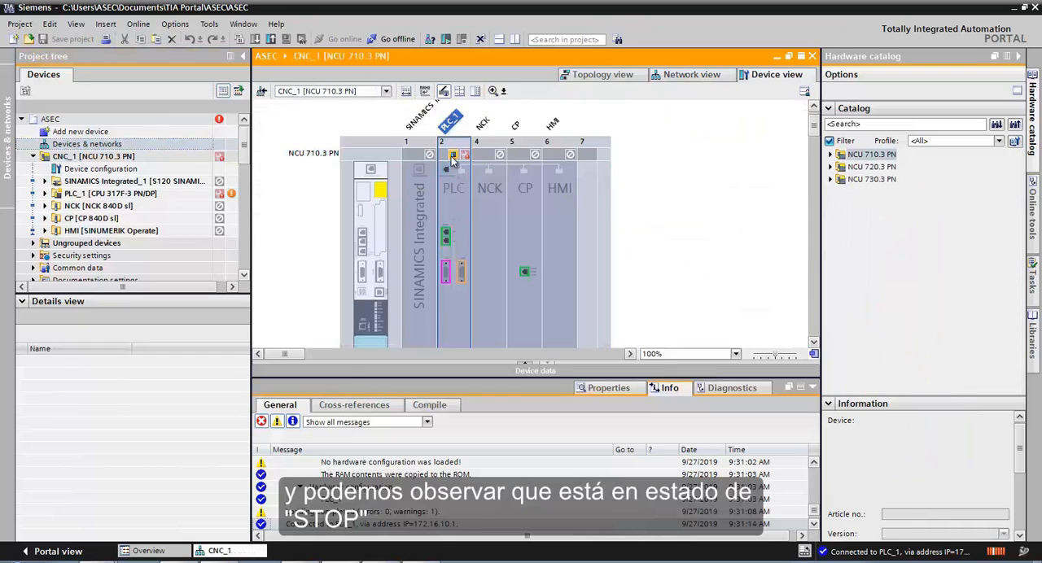
left_click(462, 220)
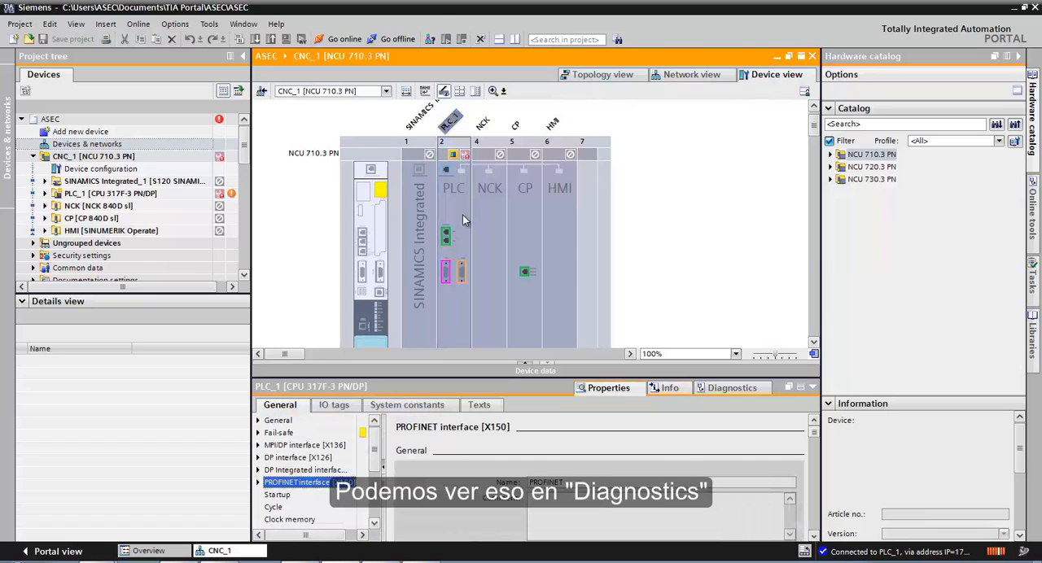
left_click(340, 421)
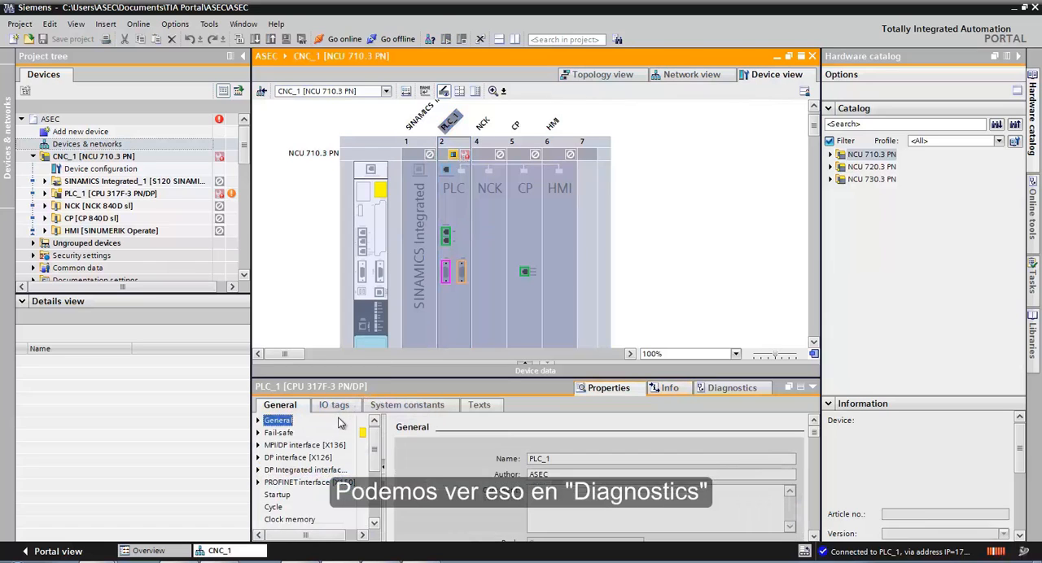
left_click(733, 389)
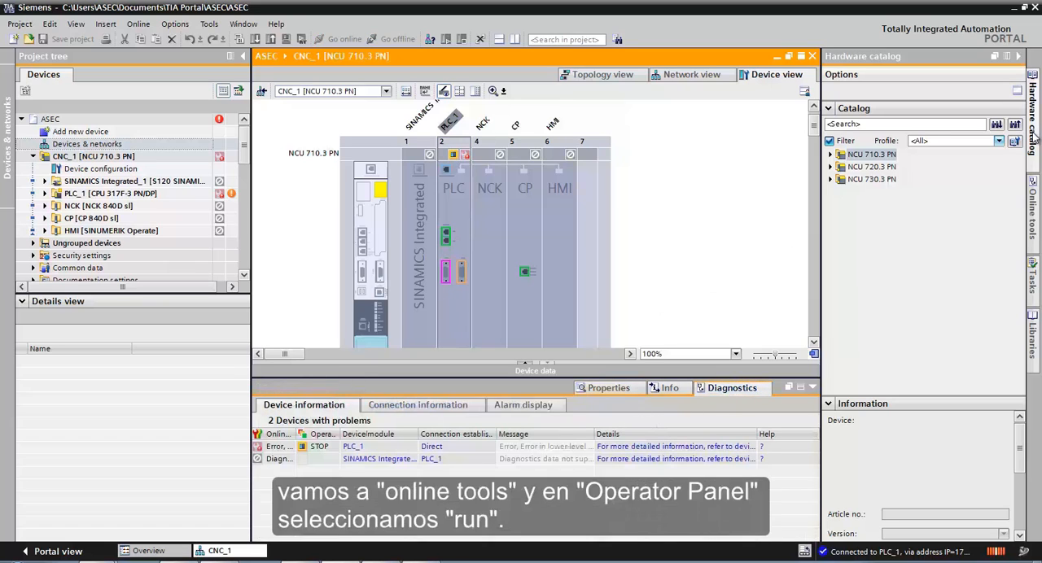
- Switch the PLC_1 CPU to RUN mode from the CPU operator panel and confirm the change
left_click(1033, 208)
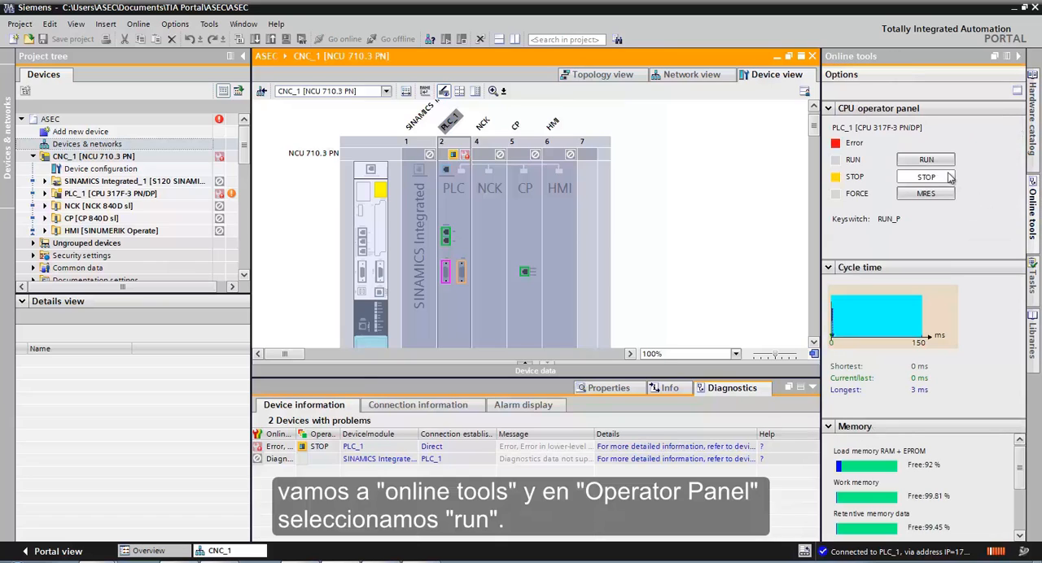
left_click(925, 160)
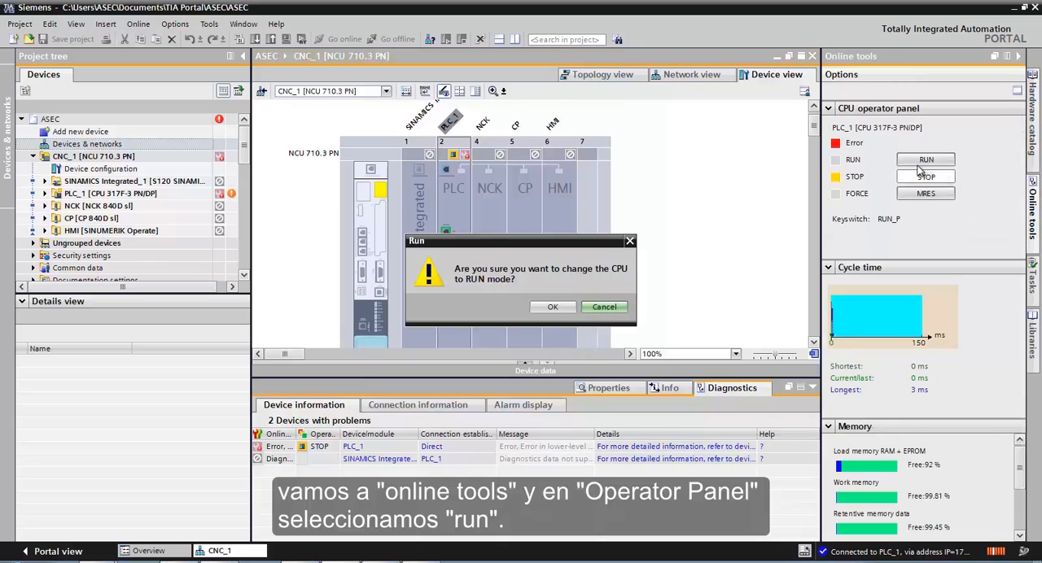
left_click(550, 310)
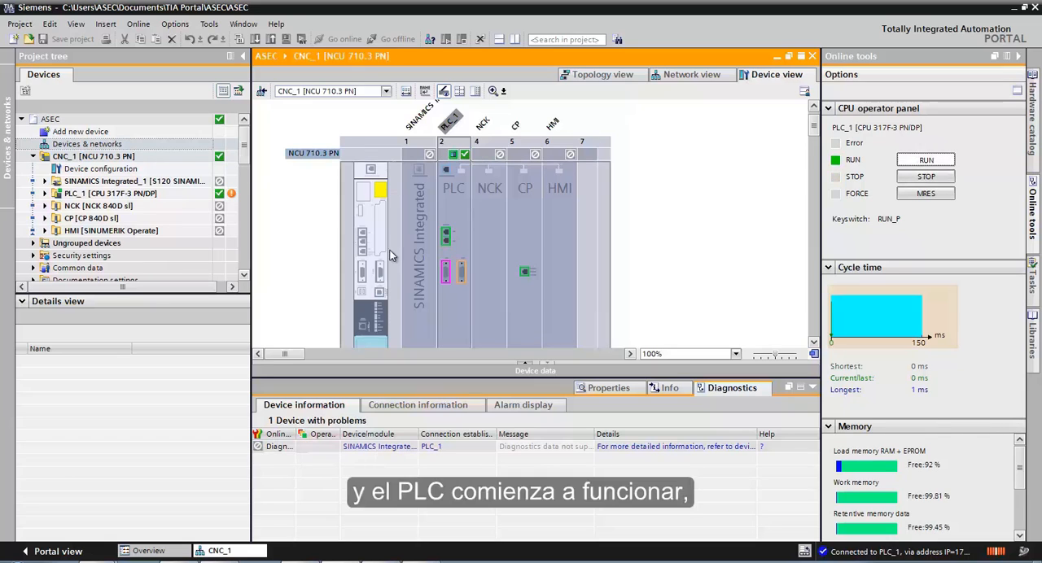
- Return to the network view and check the online status of all devices
left_click(386, 93)
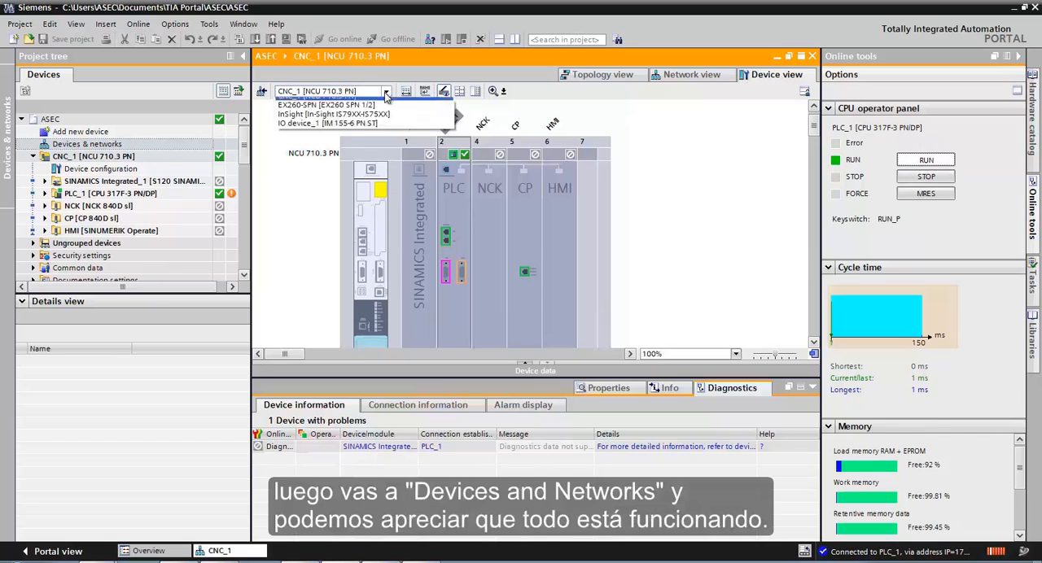
left_click(150, 144)
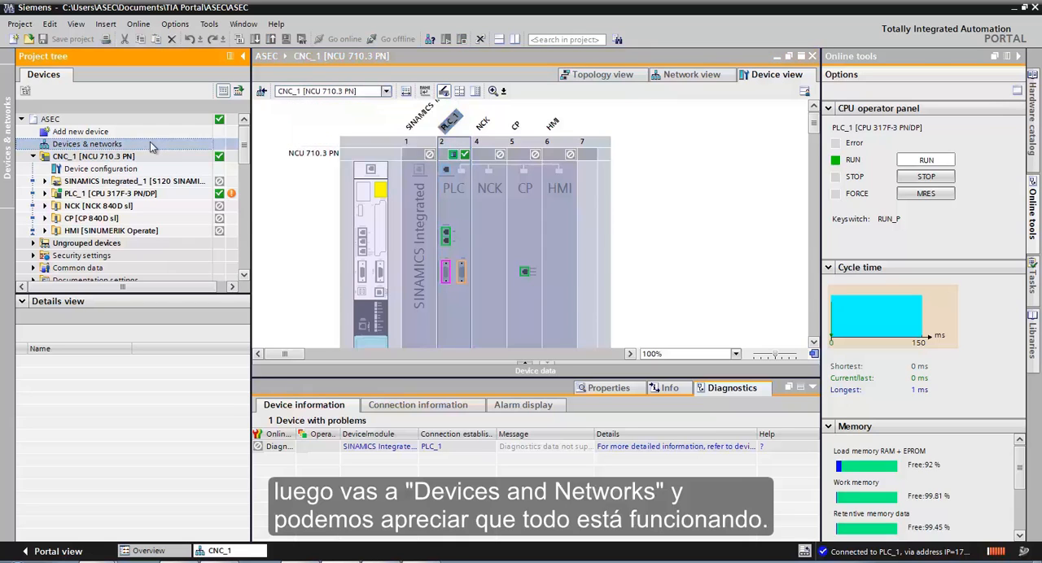
double_click(150, 143)
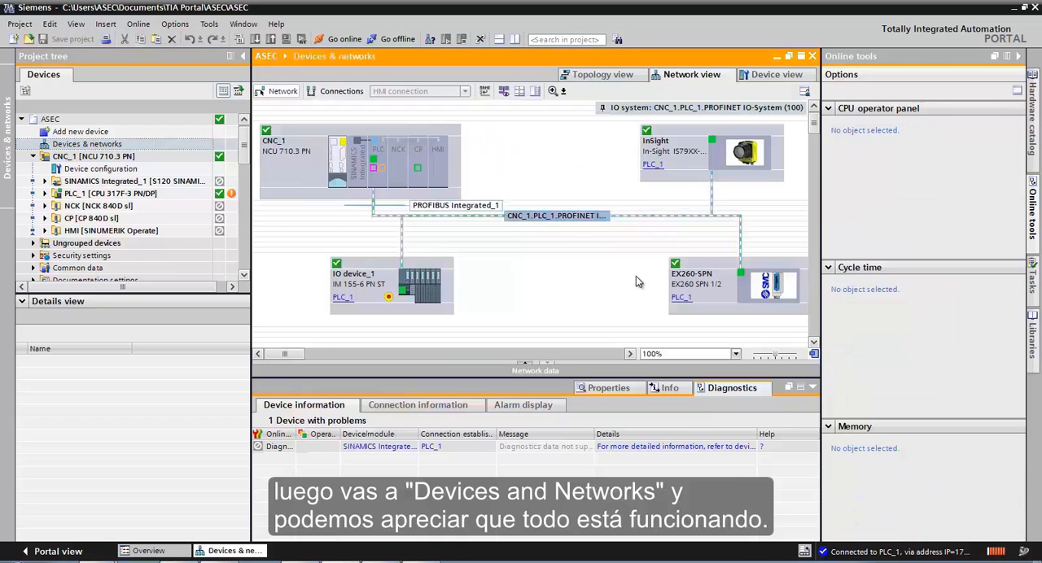